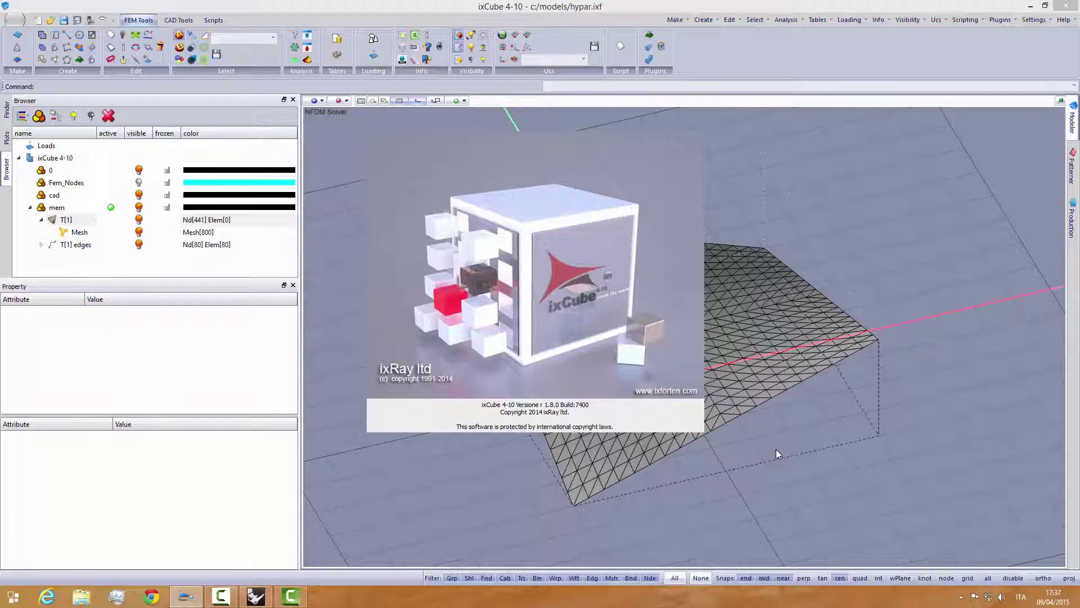
Orbit the 3D view to look over the 441-node, 800-element hypar membrane mesh.
middle_drag(612, 376, 578, 381)
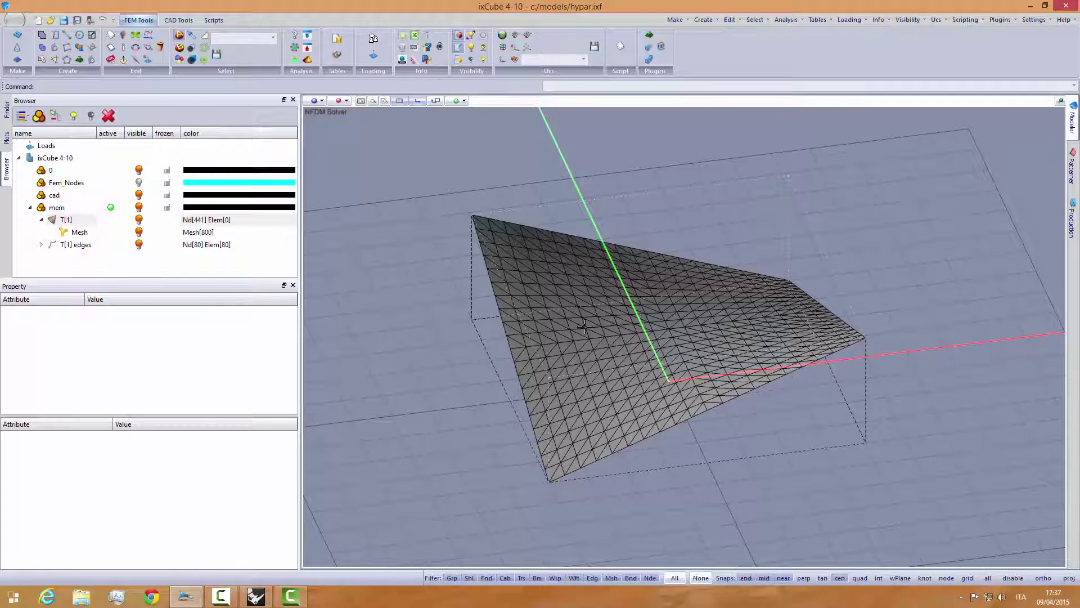
Give the membrane mesh Precontraint 702 -Ferrari material and FF-Deformable deformability.
click(90, 232)
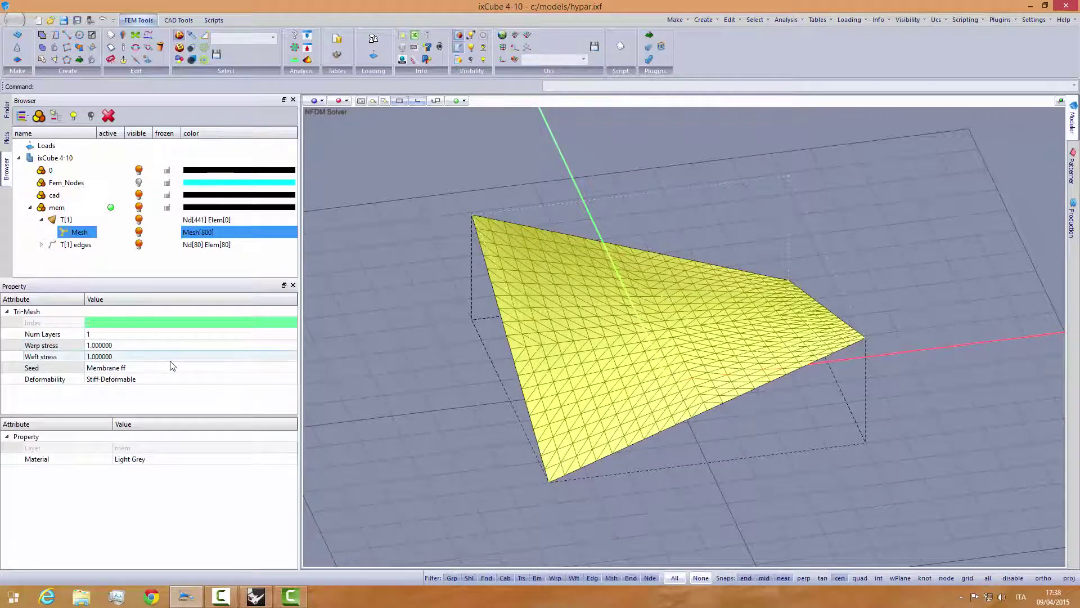
click(145, 374)
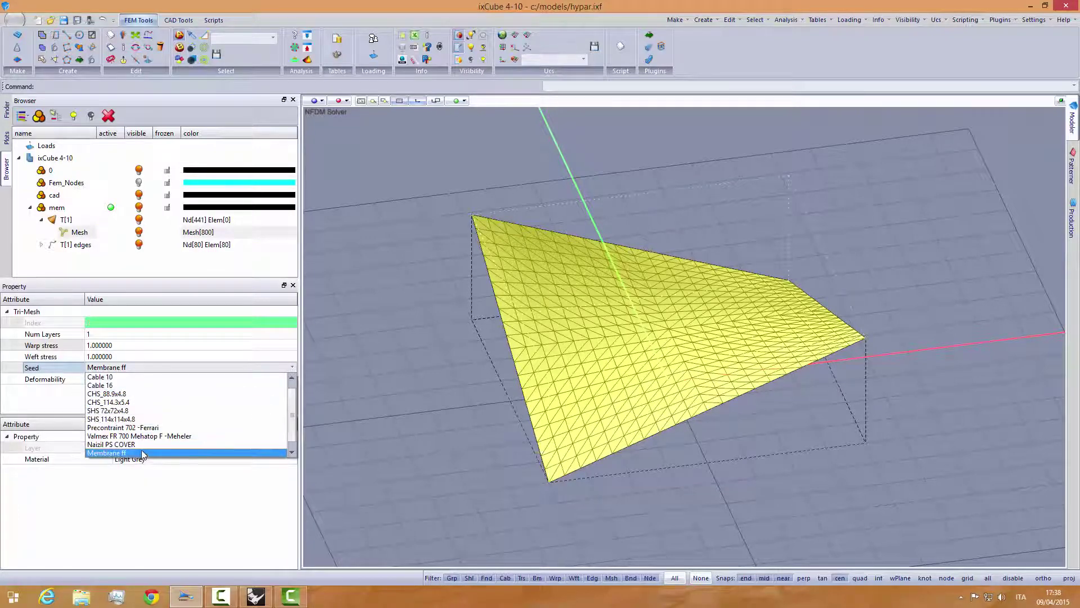
click(124, 427)
click(129, 378)
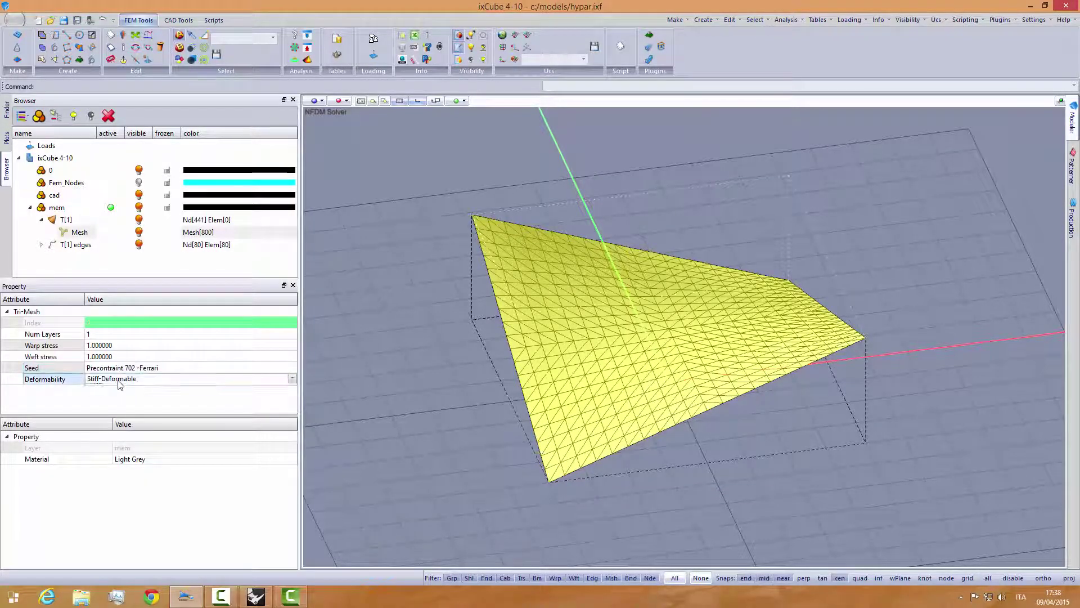
click(123, 397)
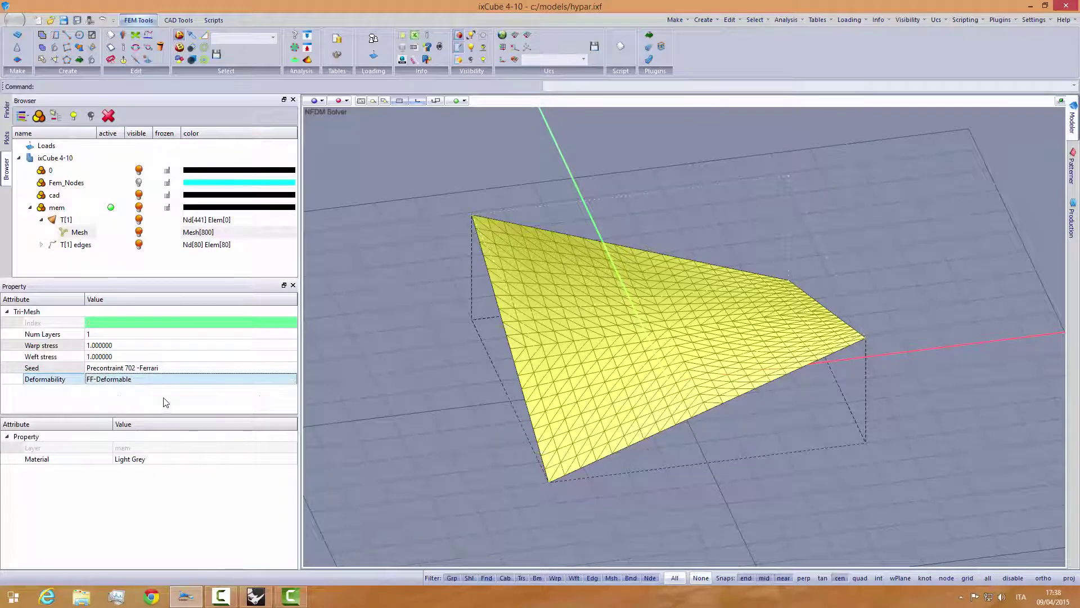
Make the edge cables FF-Deformable with the Cable 10 seed, then clear the selection.
click(75, 244)
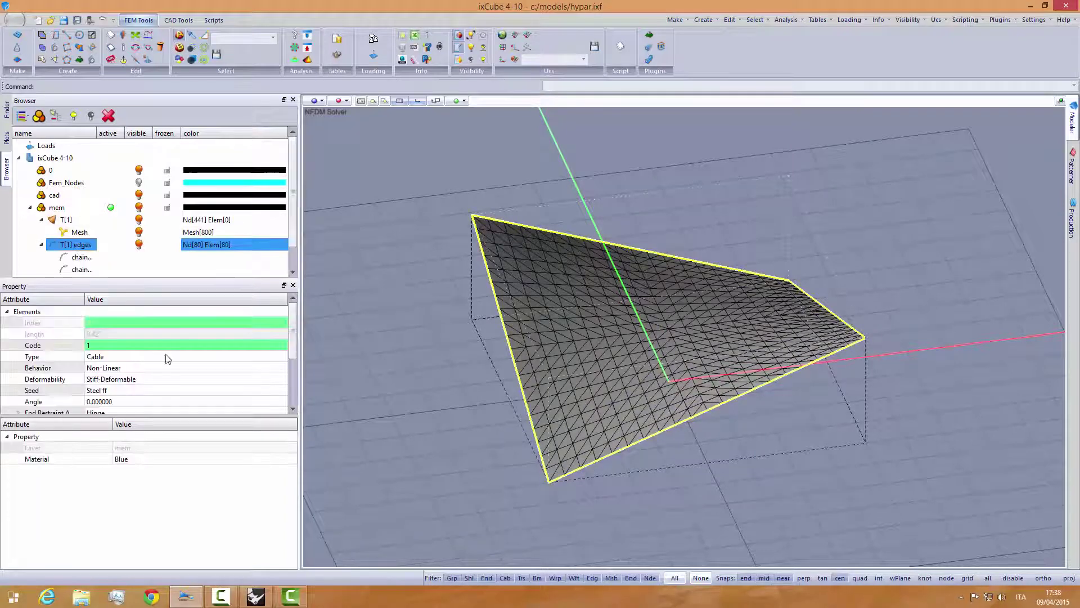
click(111, 381)
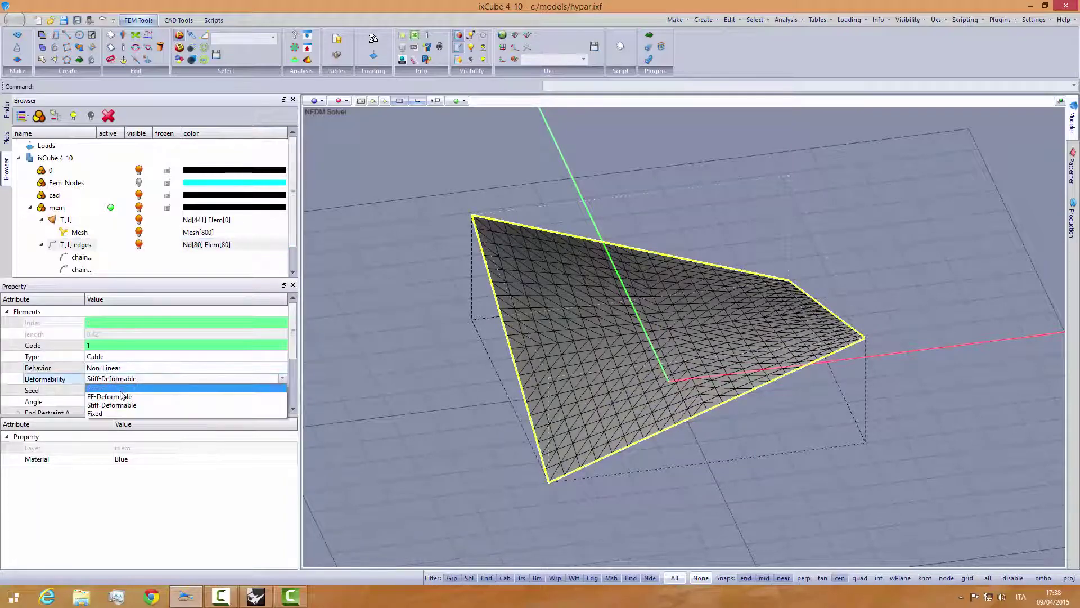
click(118, 396)
click(127, 390)
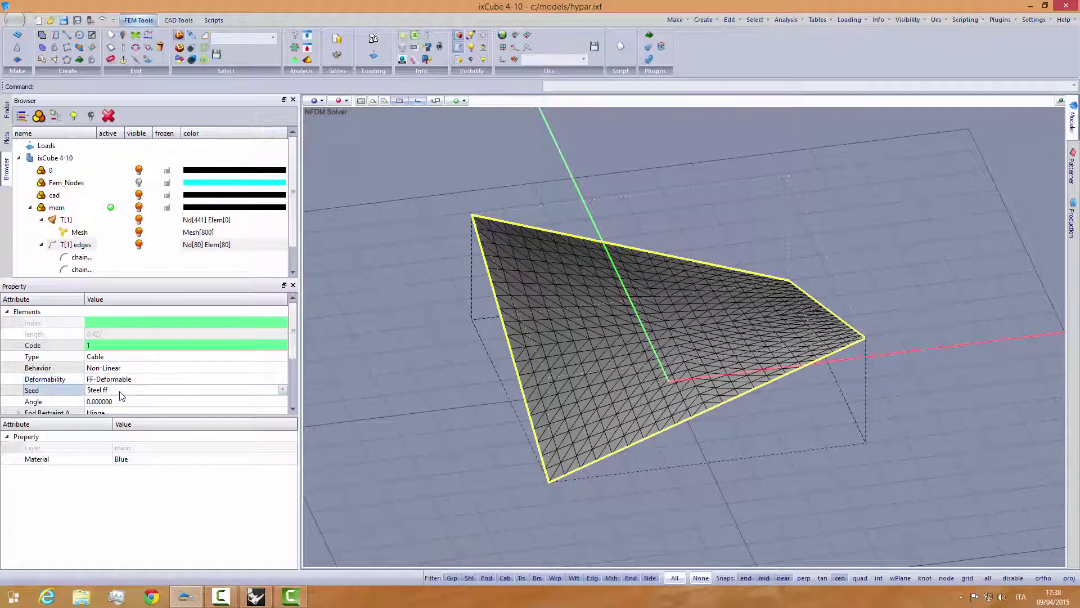
scroll(121, 422, up, 1)
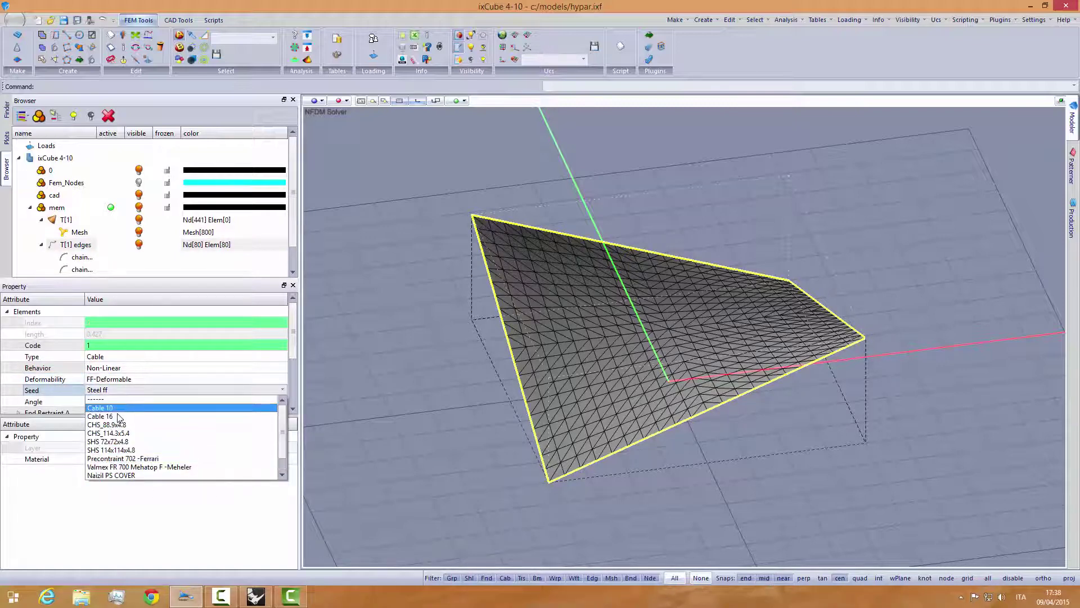
click(101, 407)
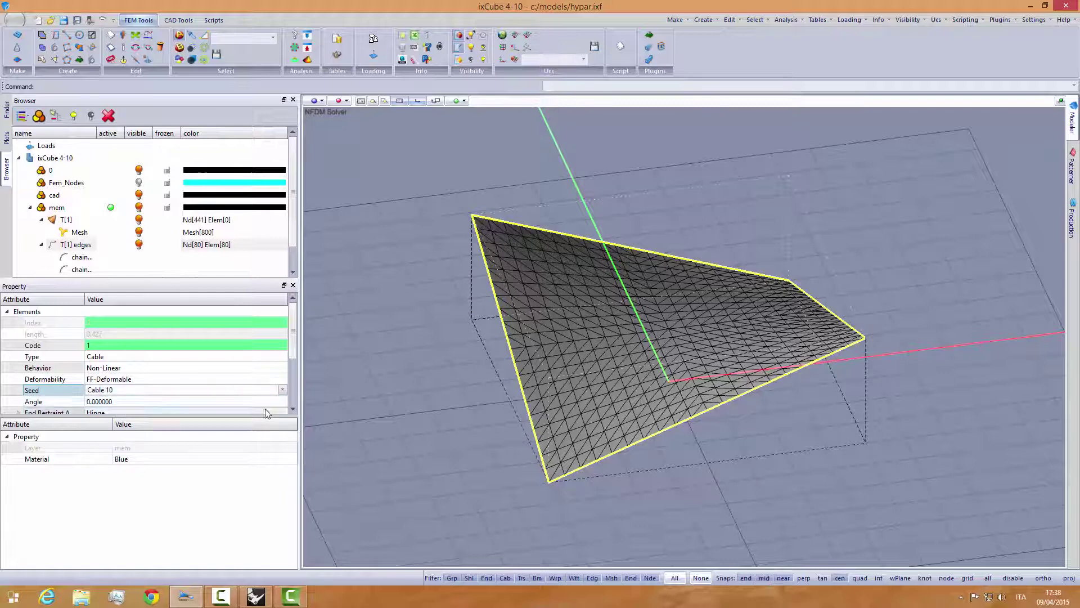
click(348, 372)
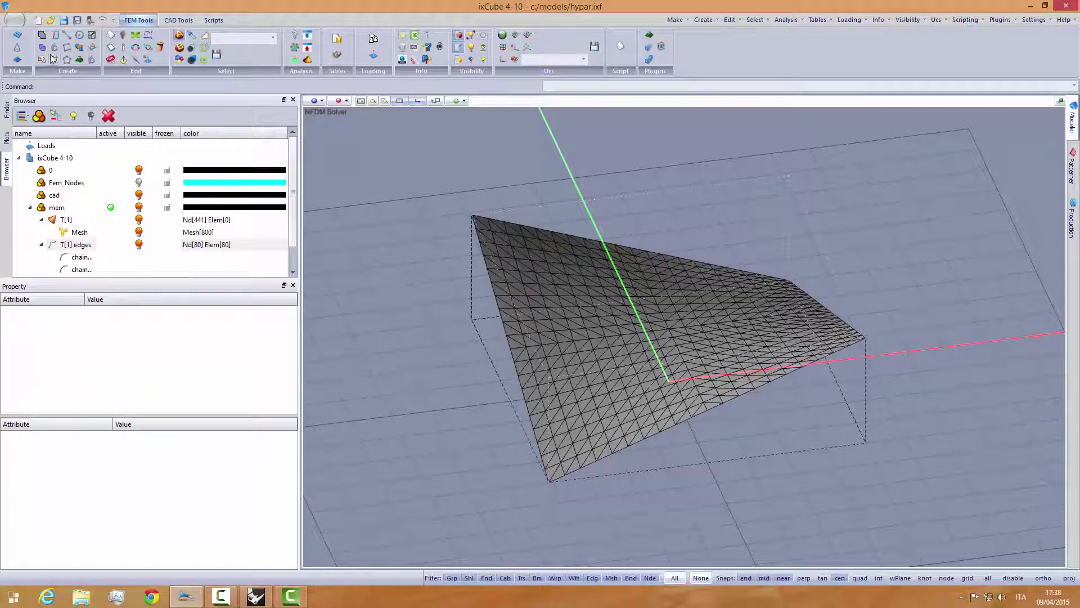
click(16, 20)
Save the updated hypar model and orbit it to a new viewing angle.
click(36, 91)
middle_drag(465, 217, 450, 234)
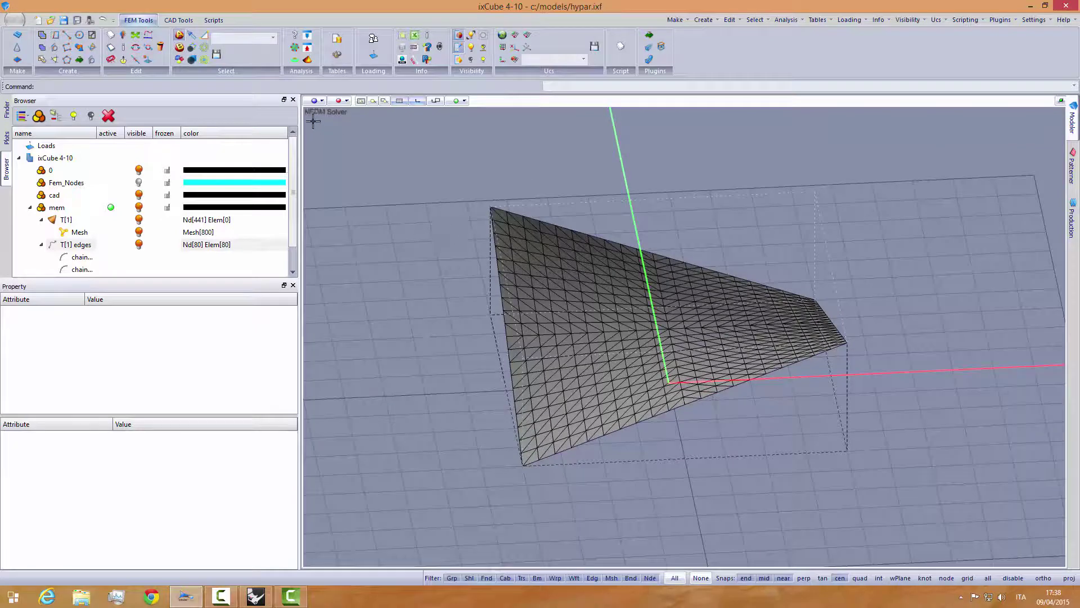
middle_drag(440, 260, 614, 321)
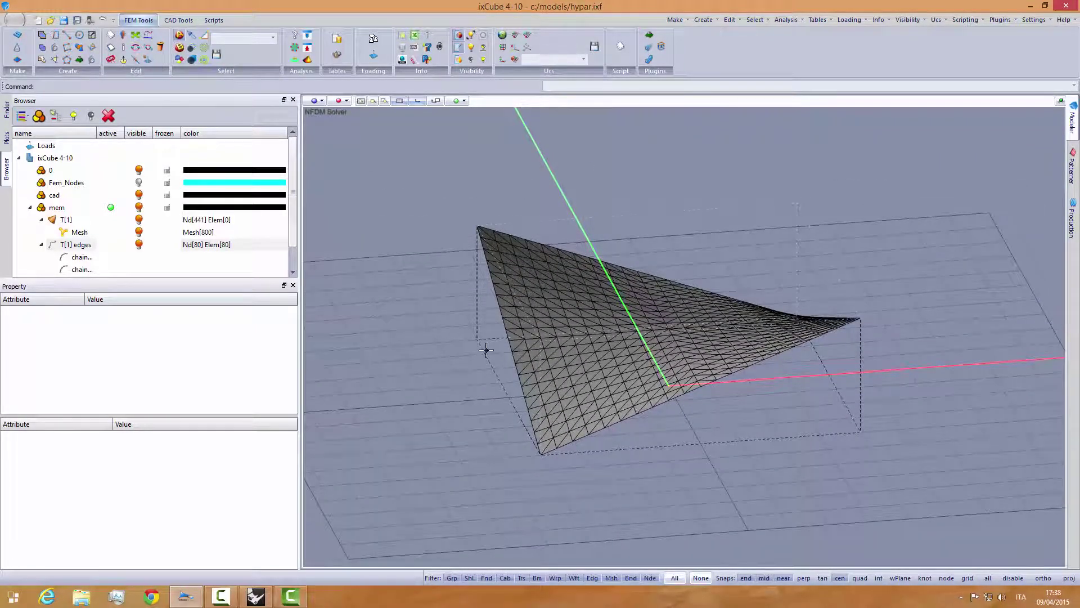
Run NFDM form-finding with the default solver options and view the curved result from the side.
click(300, 49)
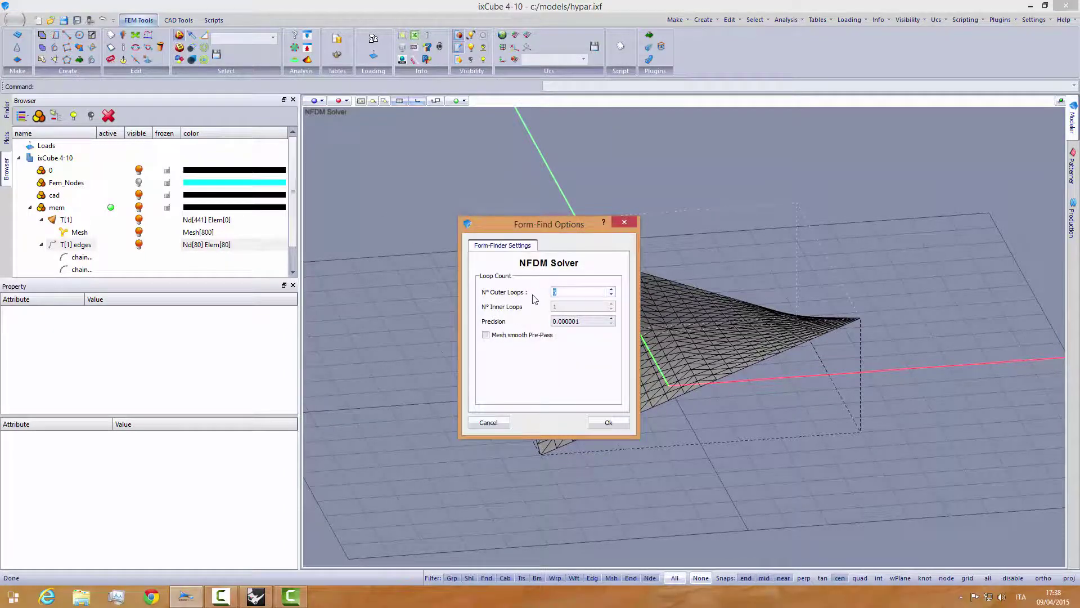
click(608, 422)
middle_drag(543, 377, 565, 395)
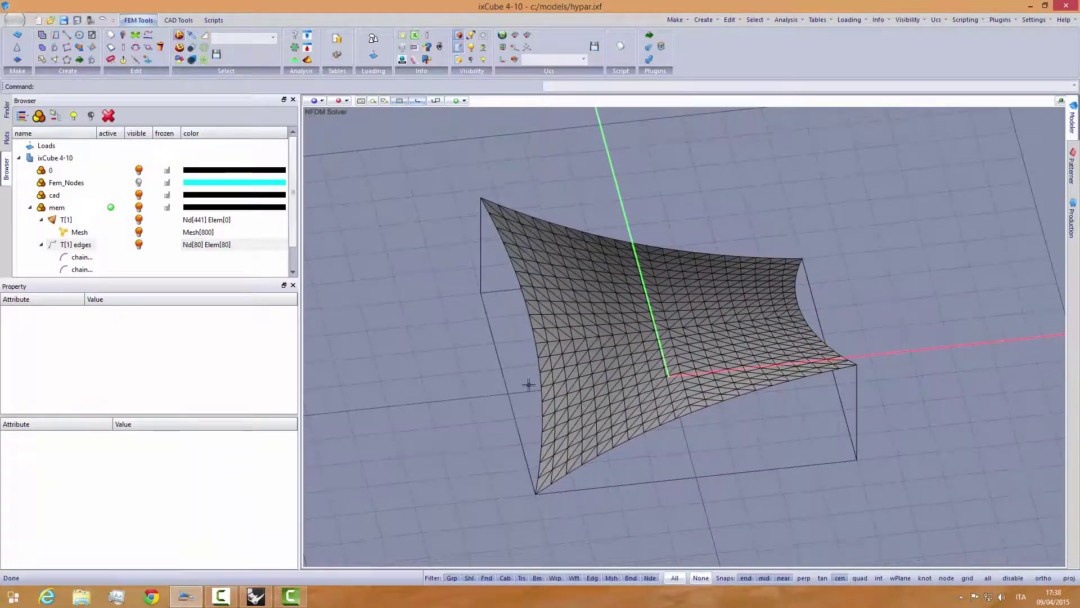
drag(94, 278, 94, 321)
Plot Form-Find sI stress on the membrane, smooth-shaded.
click(6, 138)
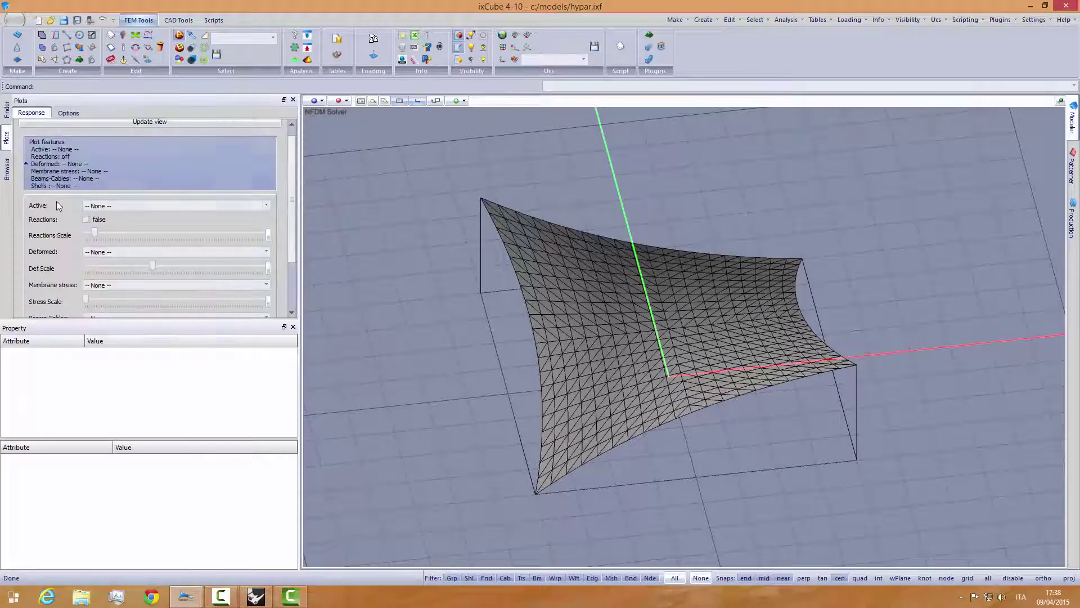
click(143, 207)
click(140, 221)
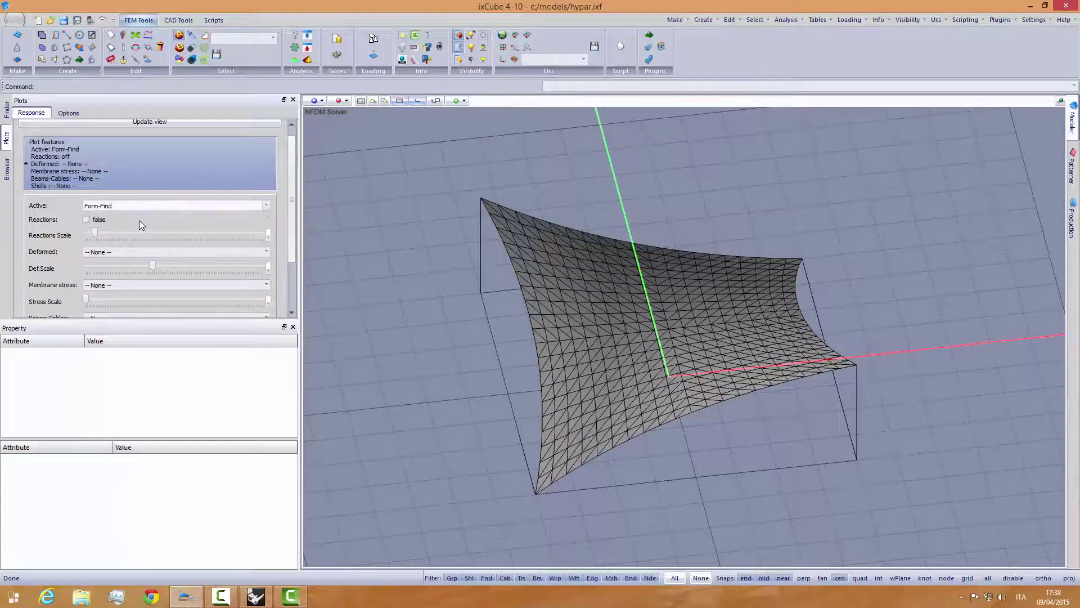
click(138, 285)
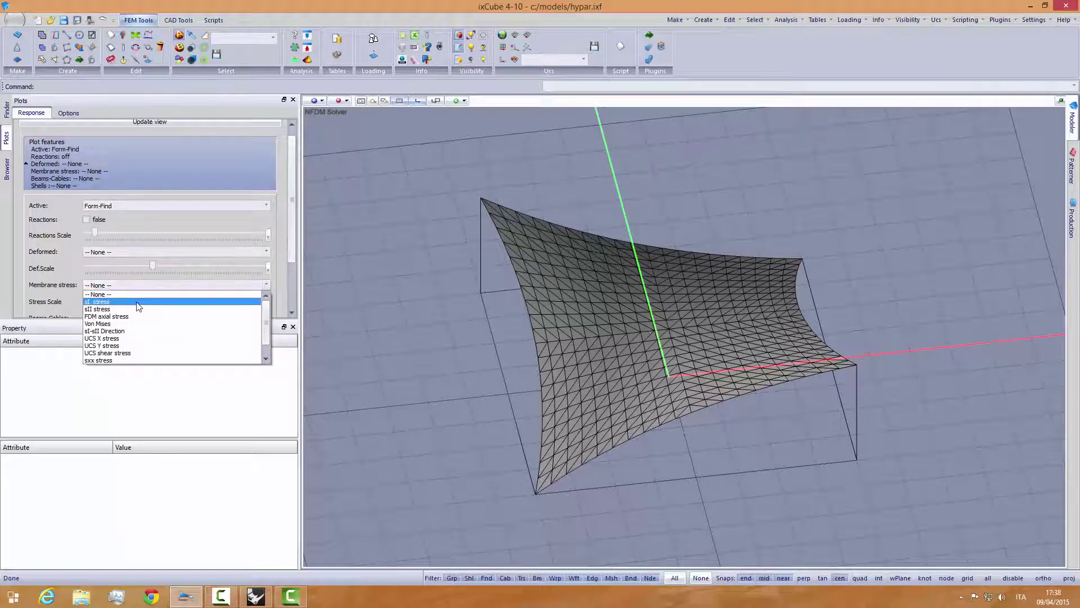
click(138, 304)
middle_drag(316, 292, 431, 186)
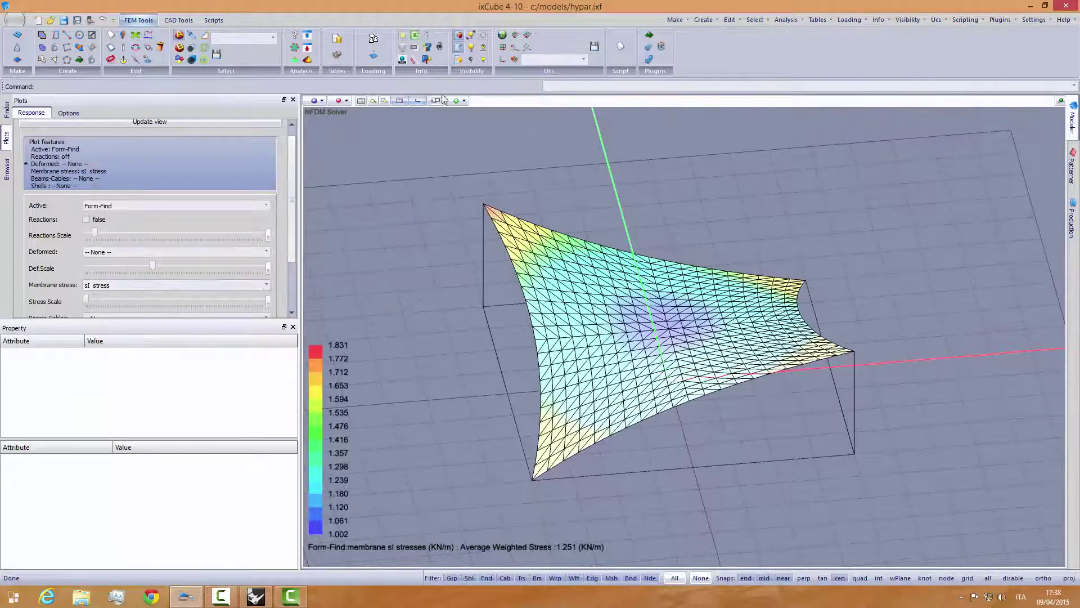
click(459, 60)
Inspect the sI stress plot (average 1.251 KN/m), then set membrane stress back to None.
mouse_move(518, 294)
middle_down()
mouse_move(516, 336)
mouse_move(487, 326)
mouse_move(487, 311)
mouse_move(504, 320)
middle_up()
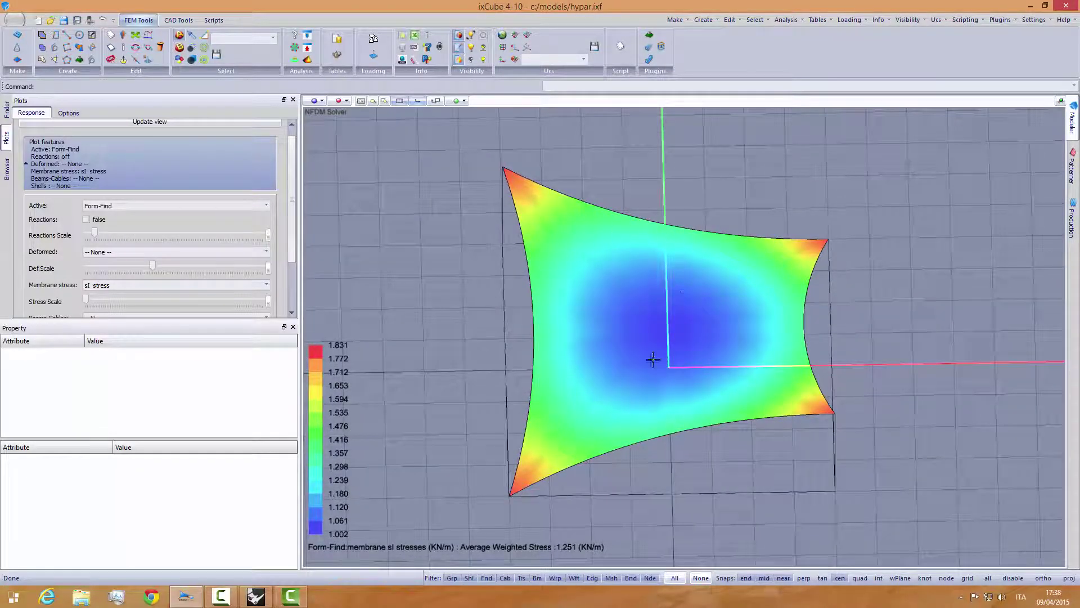
mouse_move(591, 340)
middle_down()
mouse_move(699, 286)
mouse_move(589, 341)
middle_up()
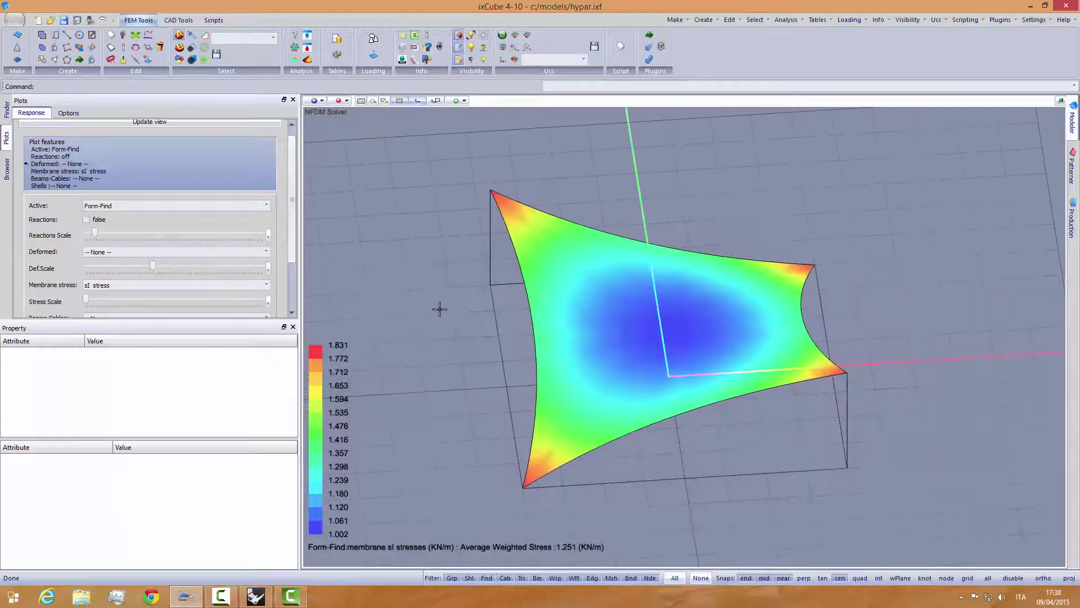
click(120, 285)
click(120, 293)
scroll(269, 265, down, 3)
click(115, 249)
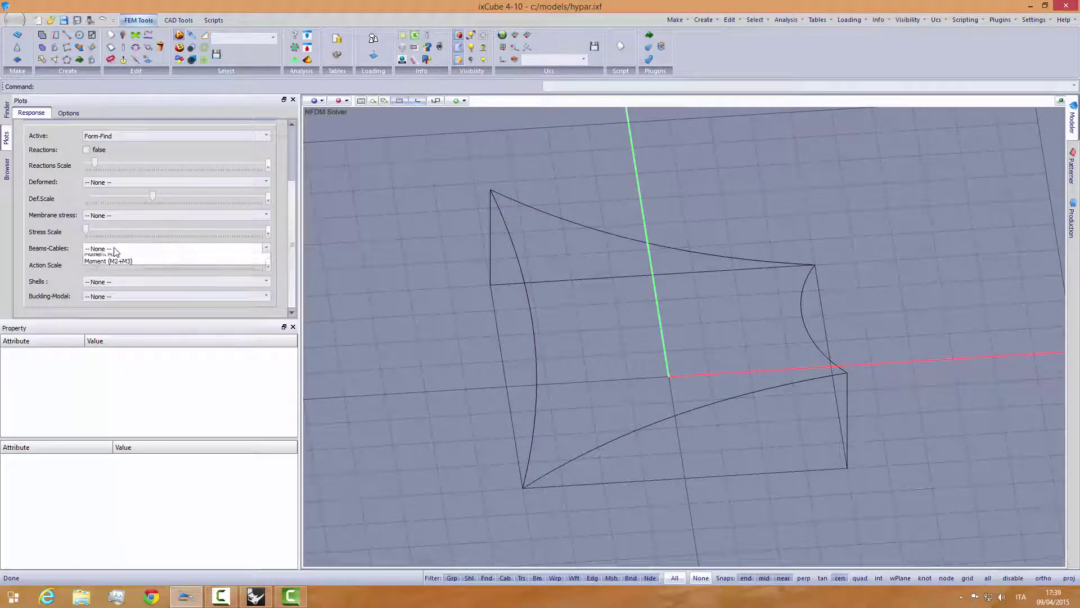
Plot axial force on the edge cables and inspect its 9.864–10.748 KN range.
click(102, 258)
middle_drag(411, 309, 439, 298)
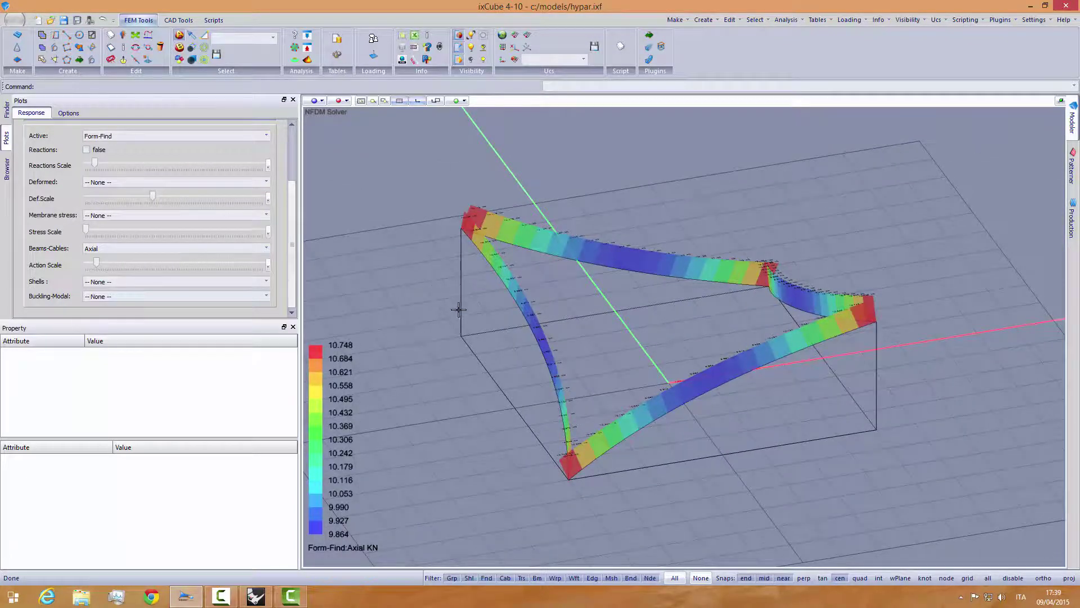
scroll(557, 238, up, 2)
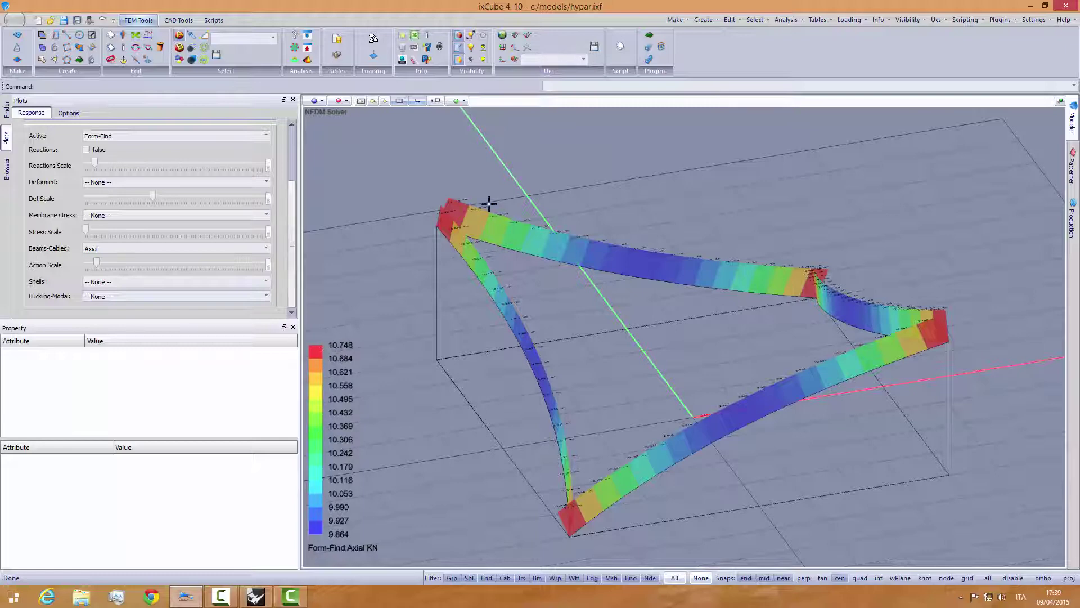
scroll(441, 208, up, 5)
scroll(425, 228, down, 3)
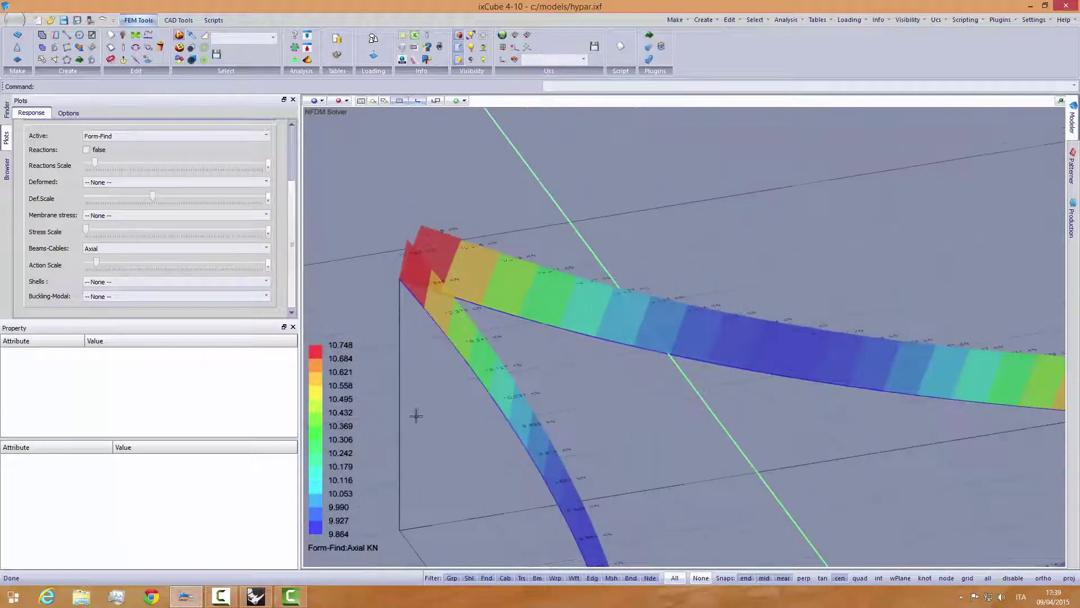
scroll(774, 322, up, 4)
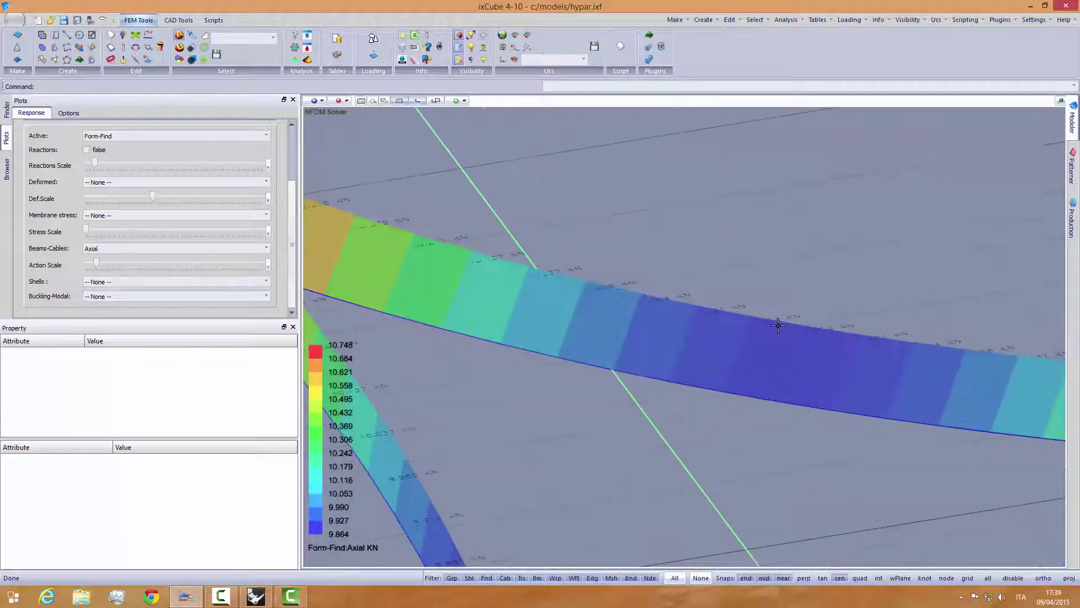
scroll(684, 313, down, 5)
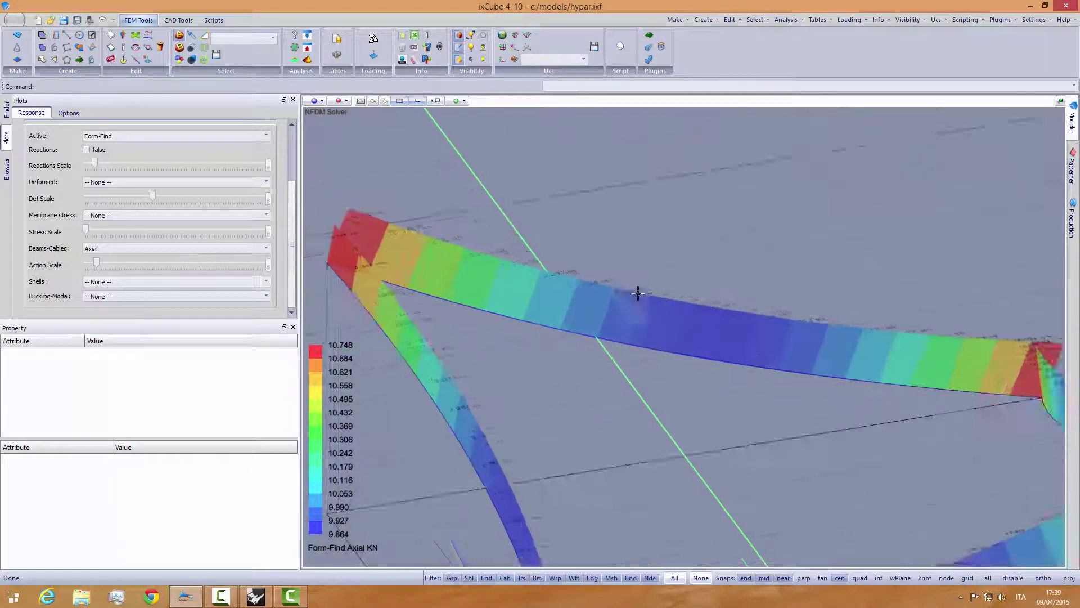
mouse_move(634, 375)
middle_down()
mouse_move(615, 374)
mouse_move(629, 382)
middle_up()
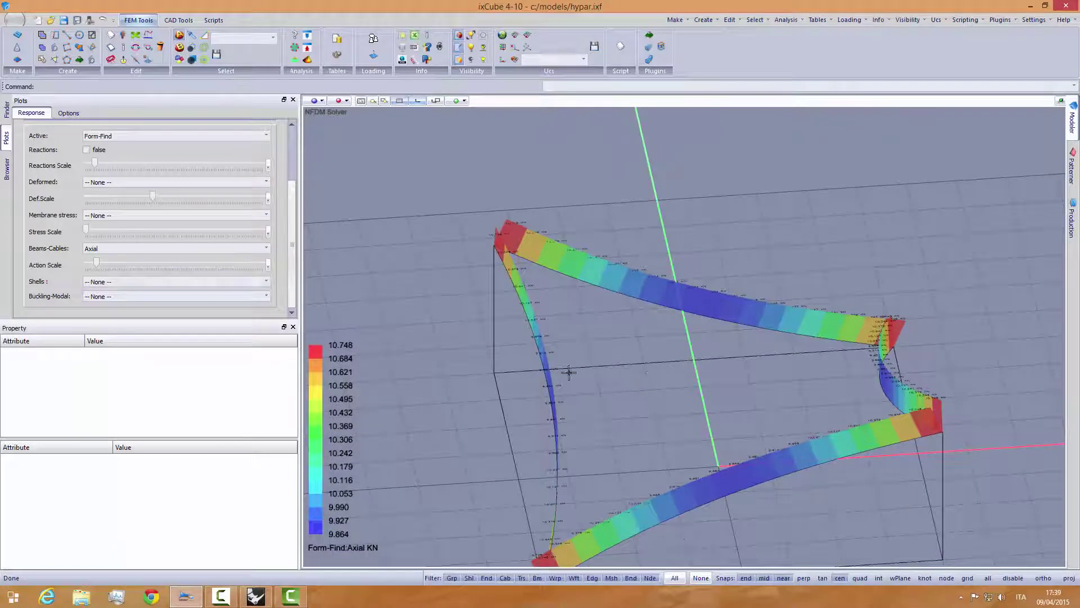
Set the Beams-Cables plot to None and re-orbit the plain model.
click(104, 248)
click(109, 261)
middle_drag(362, 323, 522, 371)
scroll(521, 349, up, 2)
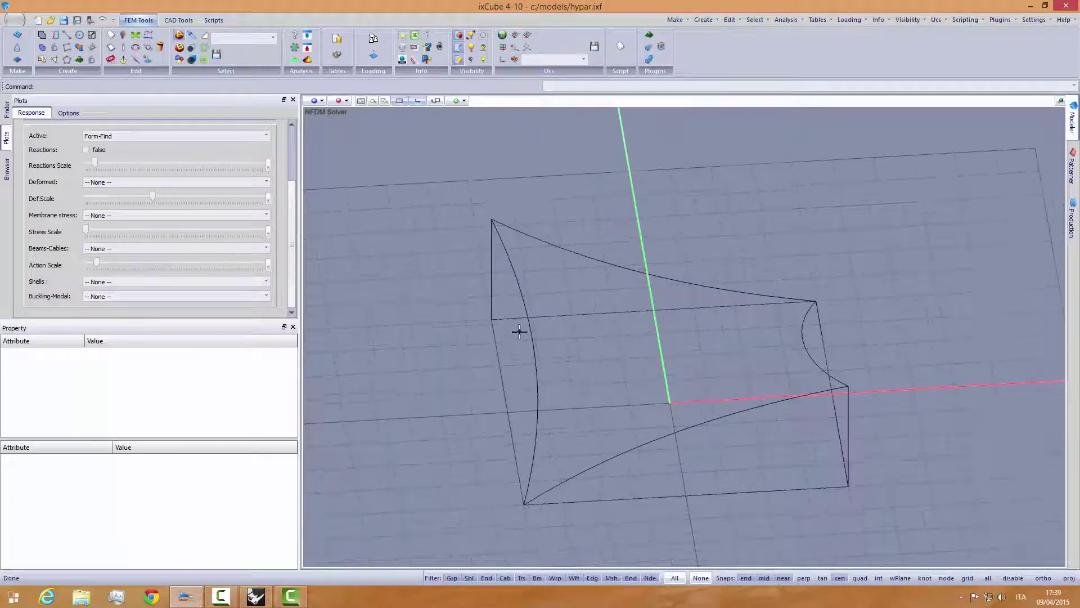
Turn the shaded membrane mesh back on and show the layer tree in the Browser.
click(458, 59)
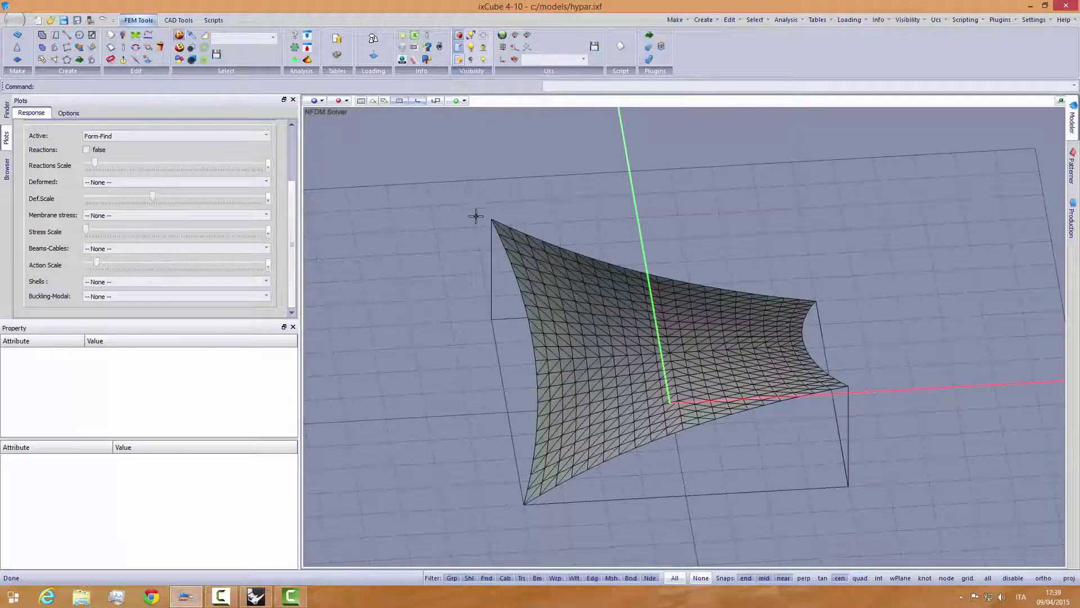
click(6, 172)
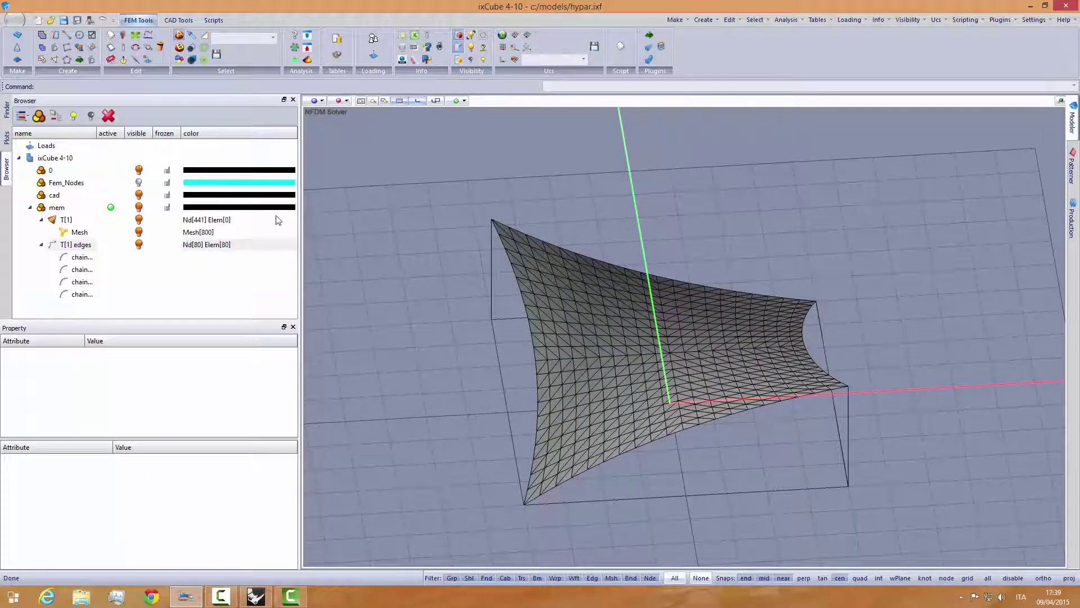
middle_drag(472, 243, 476, 284)
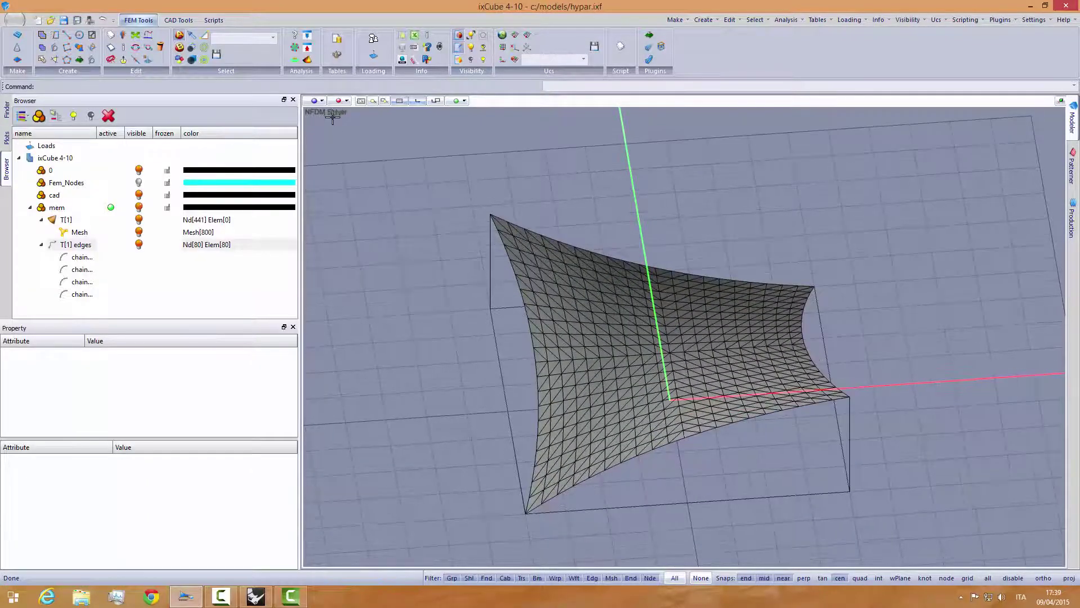
Switch the viewport to the Top view and open the load case manager from Loads.
click(319, 100)
click(335, 111)
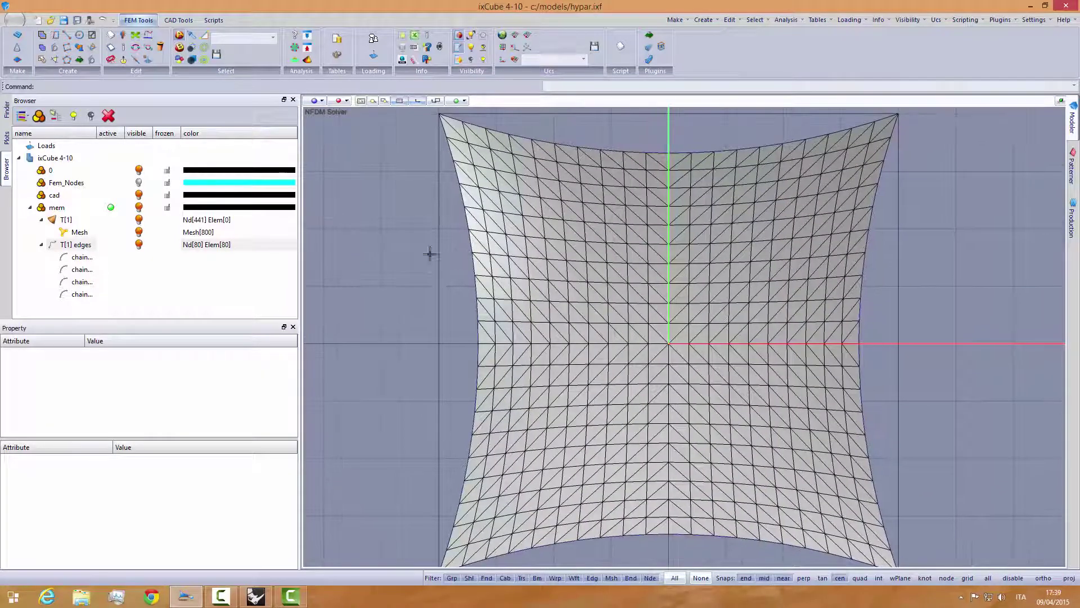
right_click(46, 146)
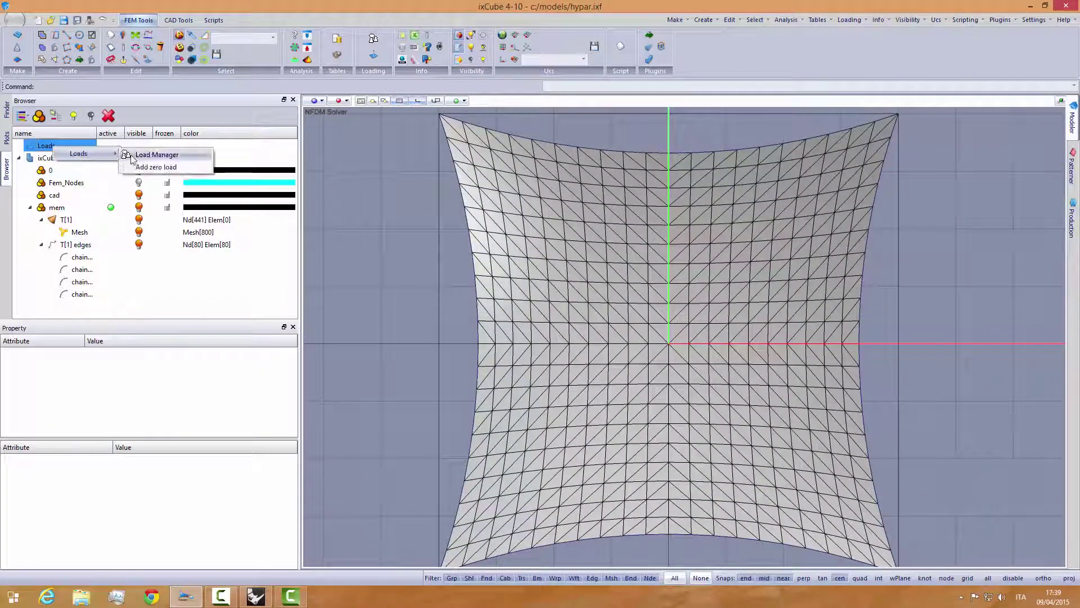
click(140, 169)
Add a new Wind-type load case named 'wind' and close the load case manager.
click(272, 340)
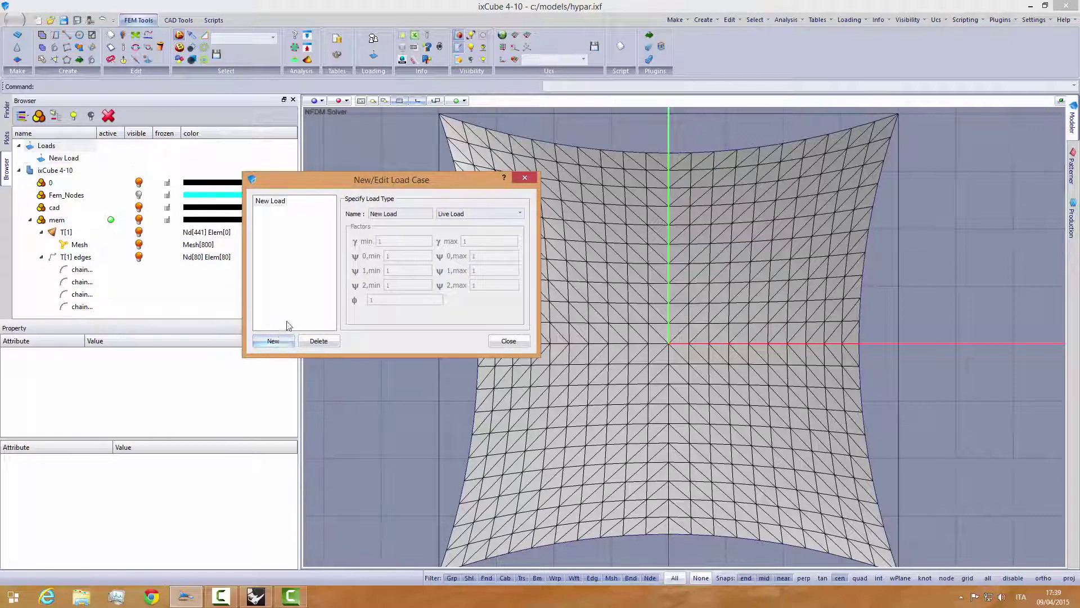
click(477, 214)
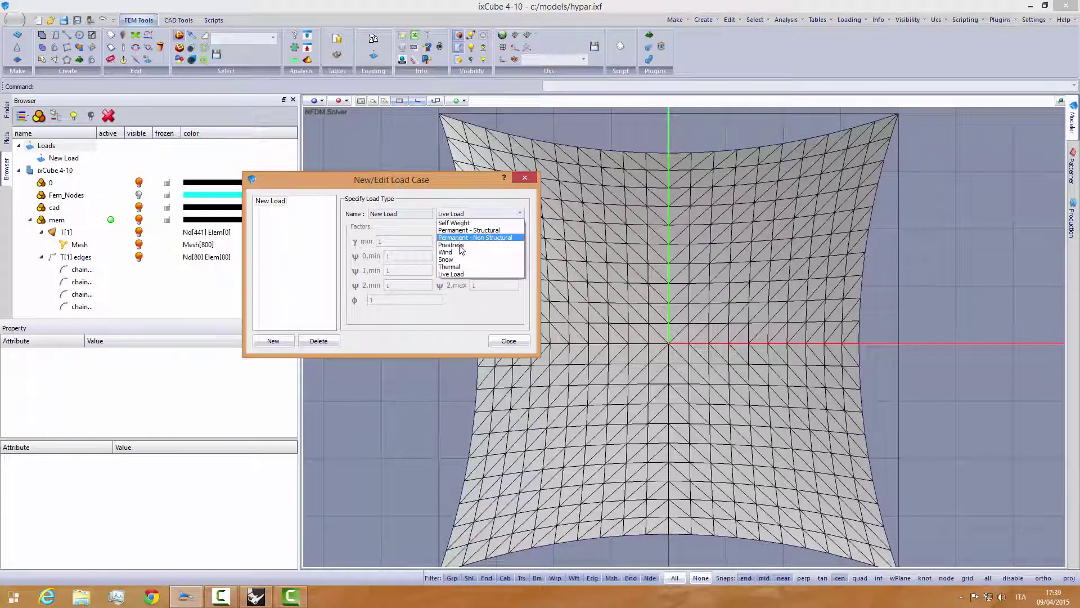
click(461, 256)
drag(397, 214, 345, 214)
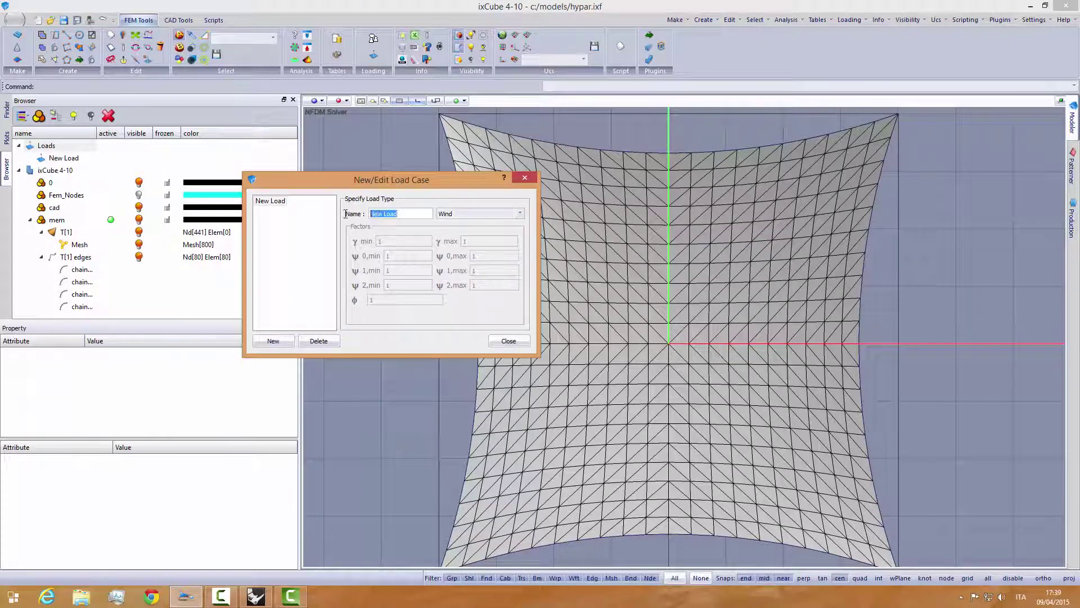
text(wind)
click(509, 341)
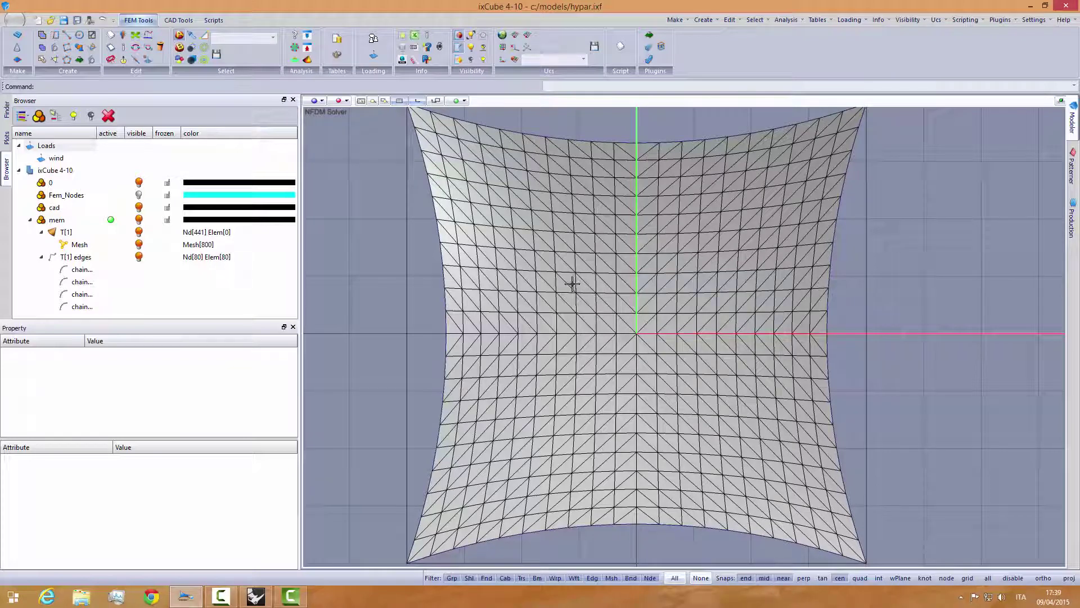
Box-select the central square of mesh elements and rename the wind load case to 'gravity'.
drag(569, 266, 699, 403)
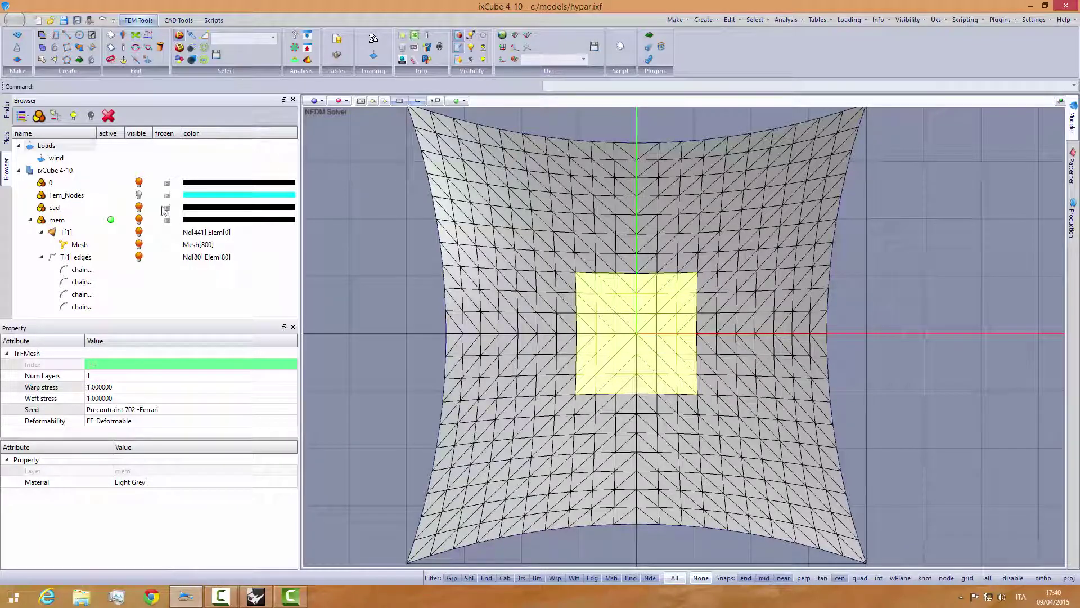
right_click(66, 160)
mouse_move(90, 164)
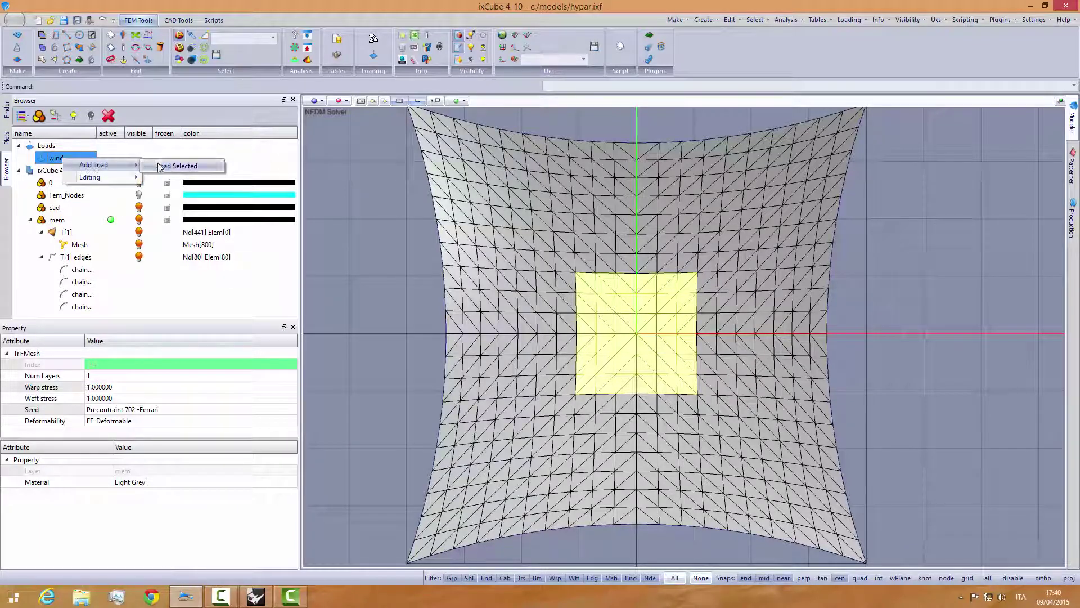
click(181, 164)
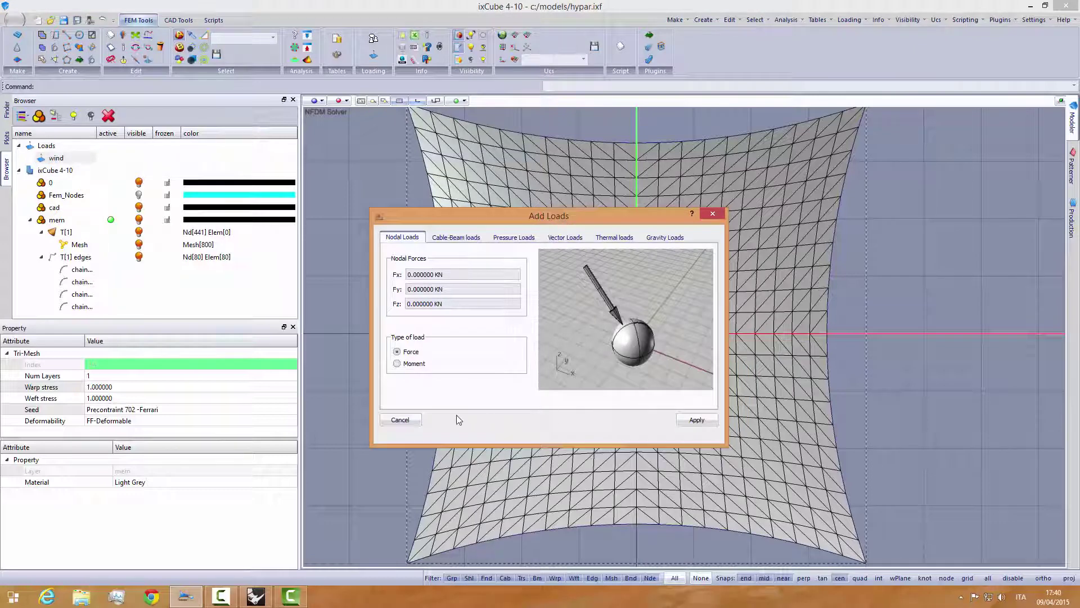
click(400, 420)
click(65, 163)
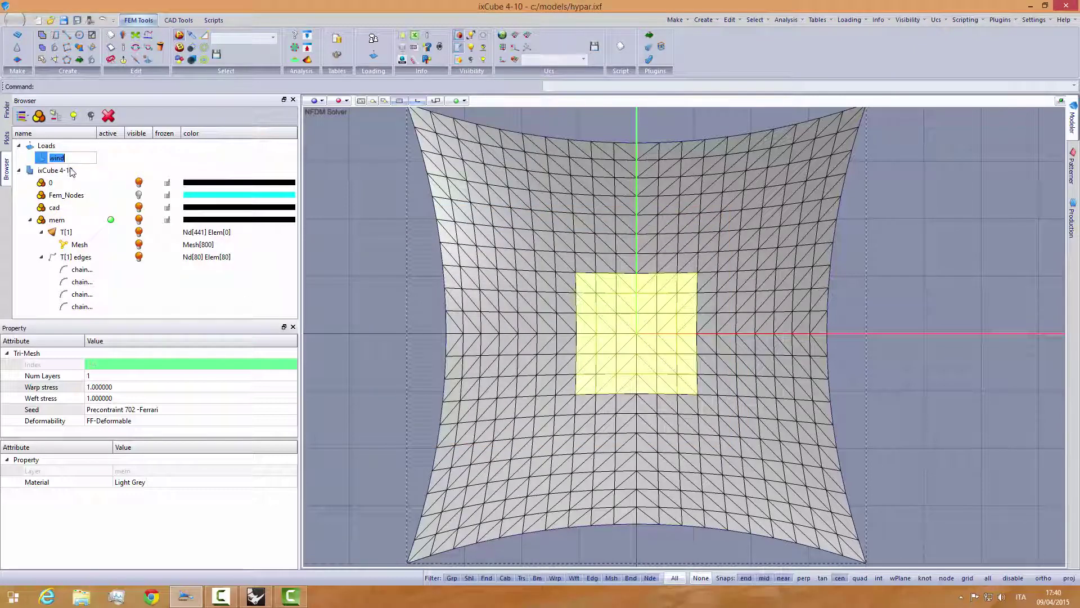
text(gra)
click(71, 170)
Apply a 0.3 KN/m^2 gravity load (Pn) to the selected central elements.
right_click(68, 162)
mouse_move(106, 165)
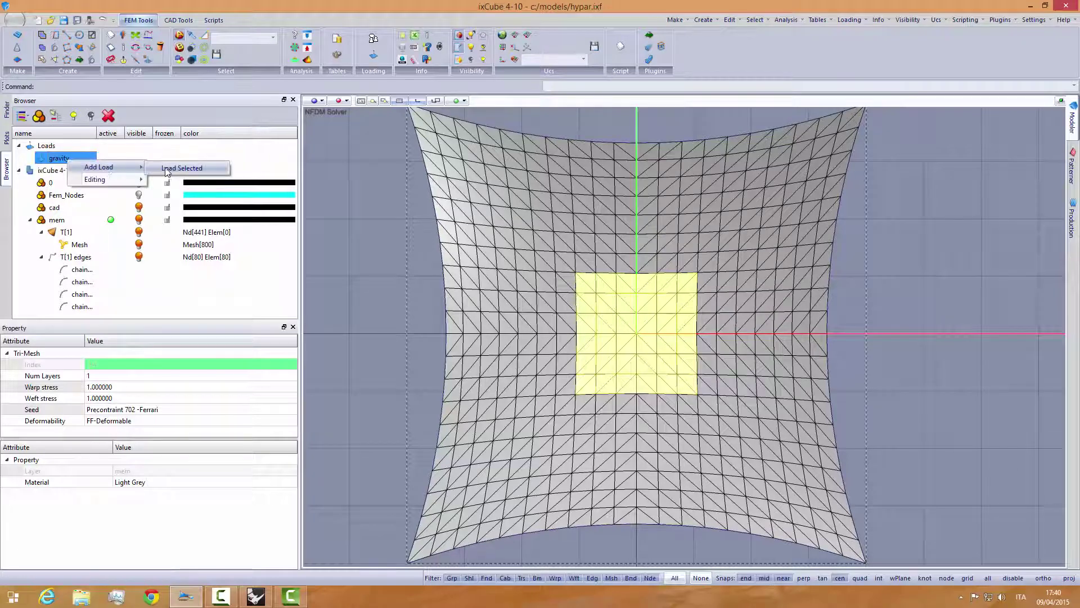
click(185, 168)
click(667, 237)
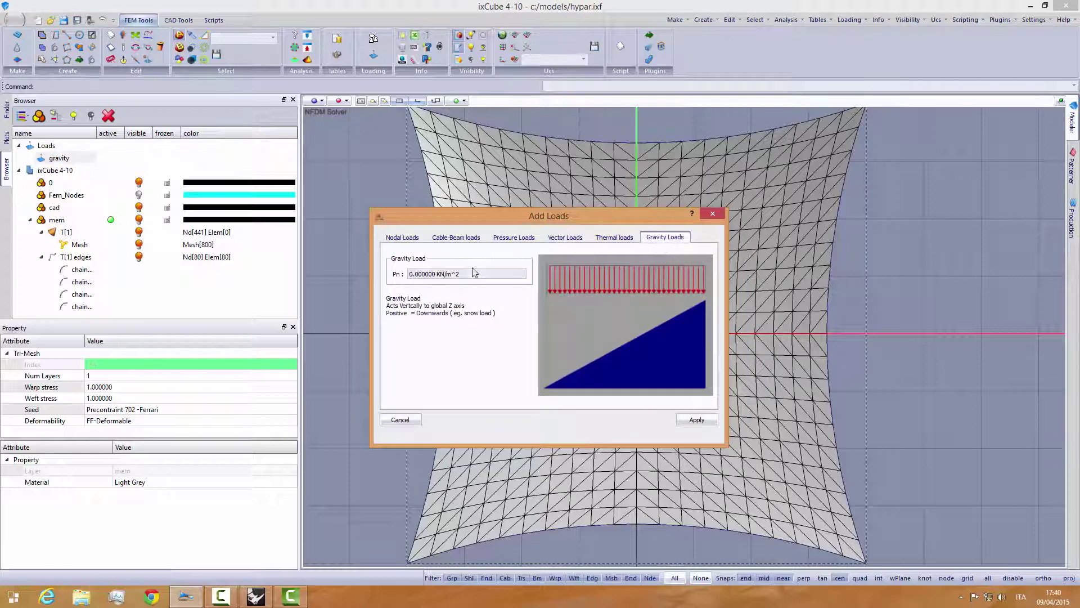
drag(459, 275, 360, 275)
text(0.3)
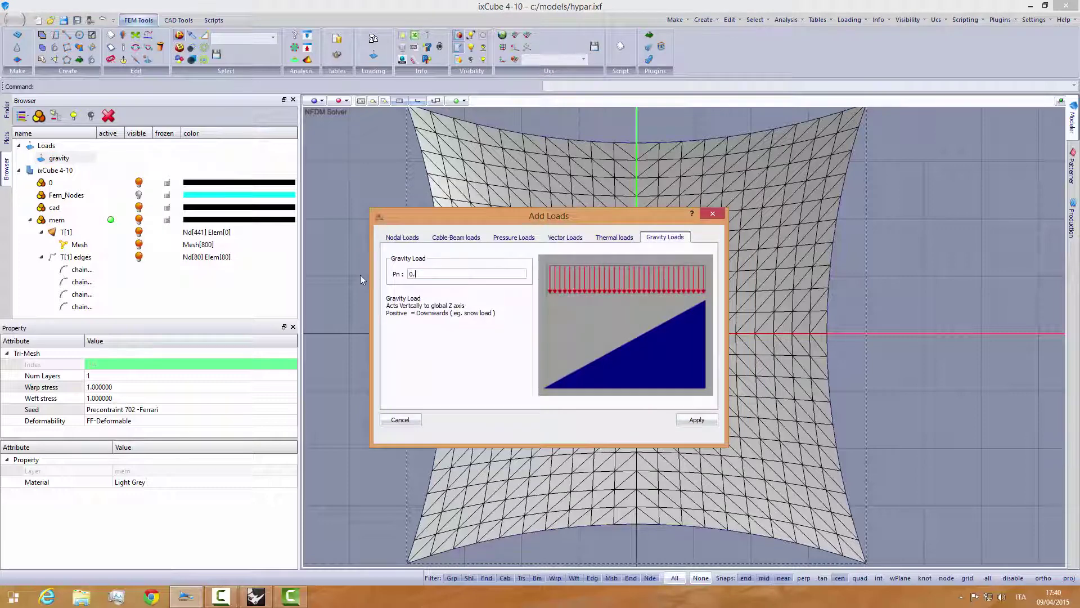
click(697, 420)
click(394, 356)
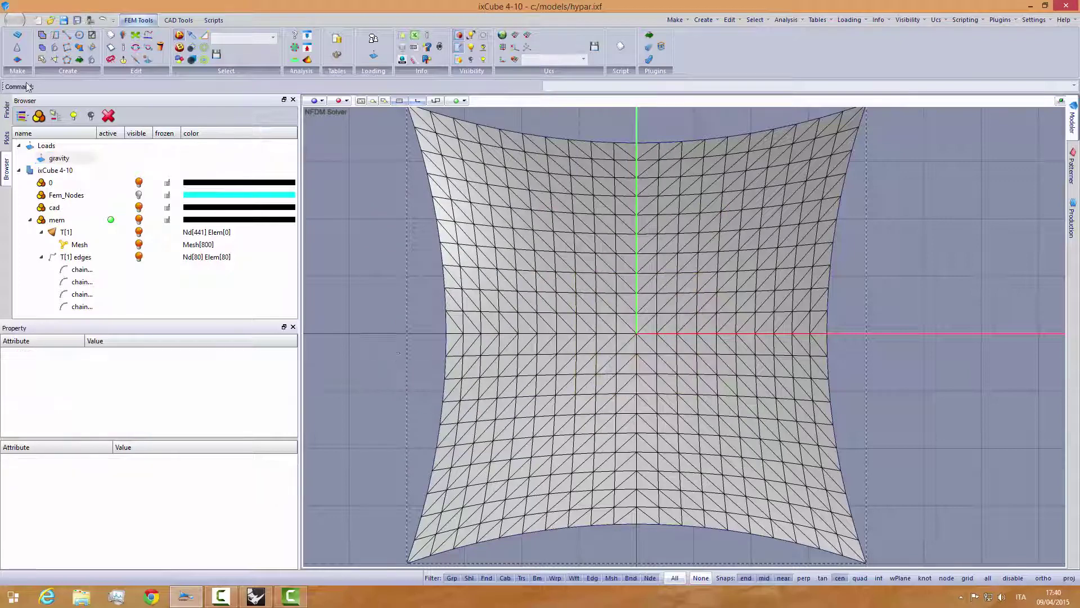
Create load combination LC1 including the gravity load case at factor 1.
click(14, 19)
click(41, 97)
click(308, 62)
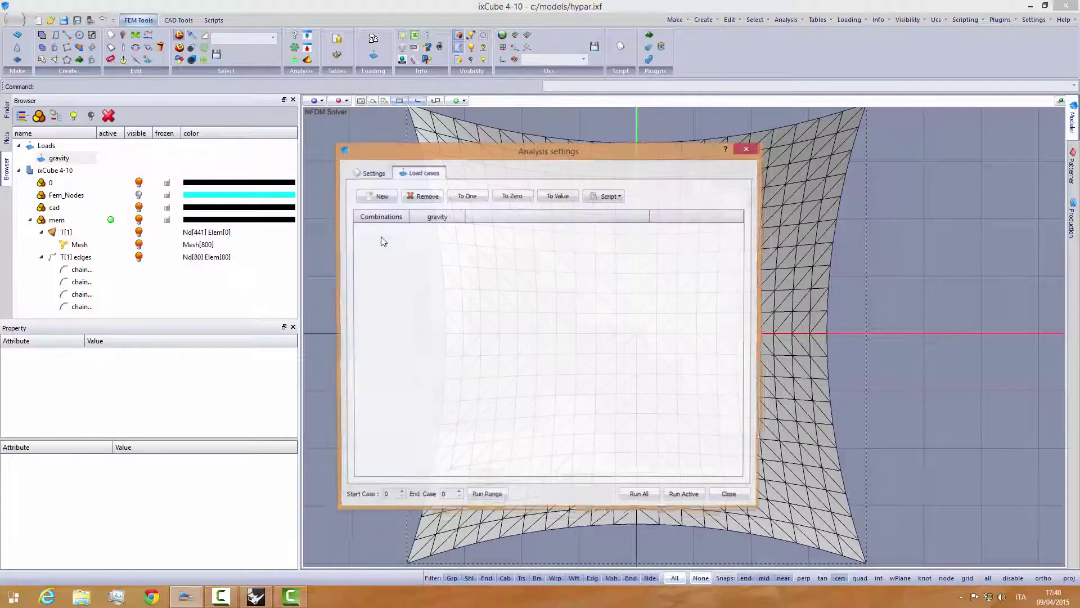
click(377, 197)
click(366, 232)
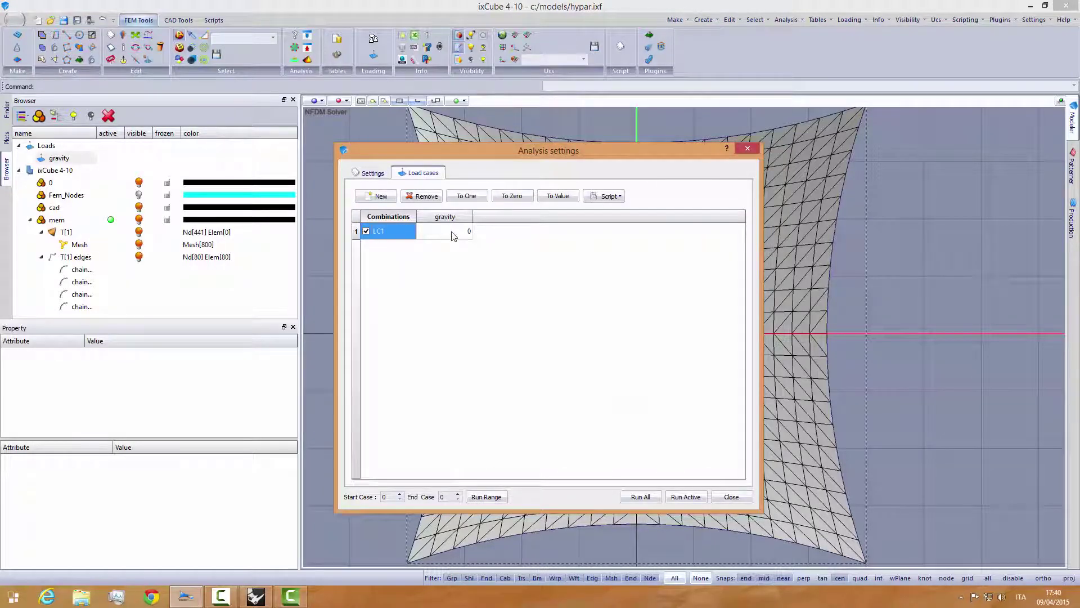
click(453, 231)
click(466, 196)
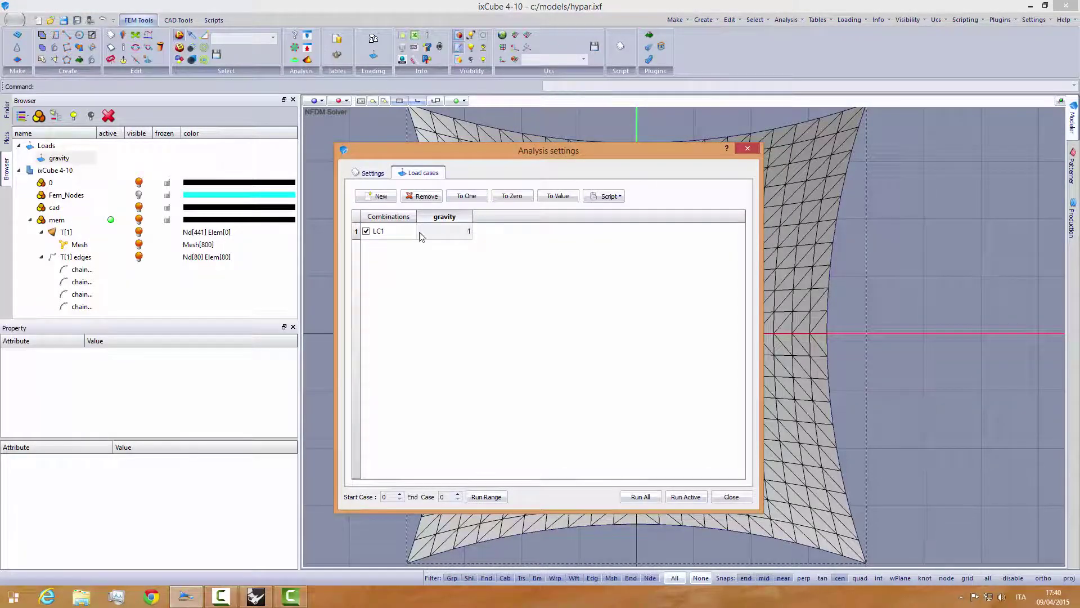
Set energy and force convergence tolerances to 0.1 and run the LC1 analysis.
click(370, 173)
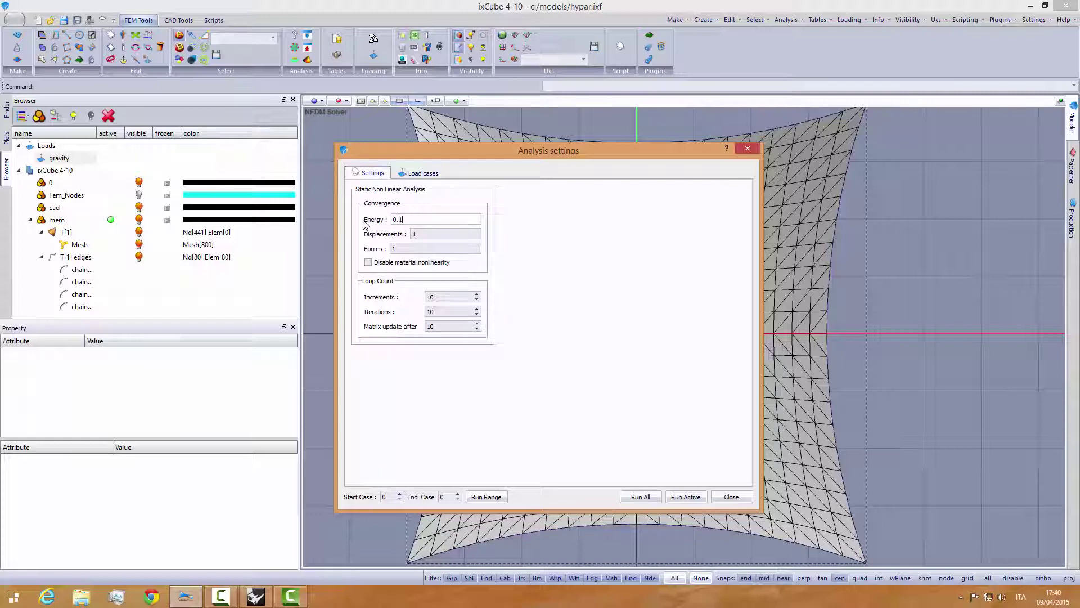
key(Tab)
key(Tab)
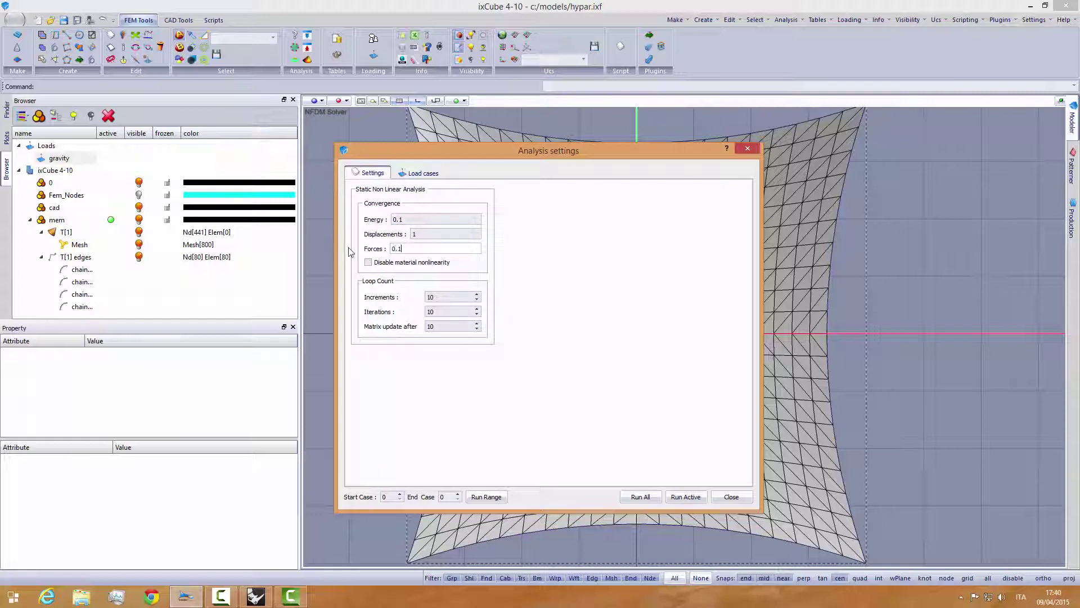
click(677, 495)
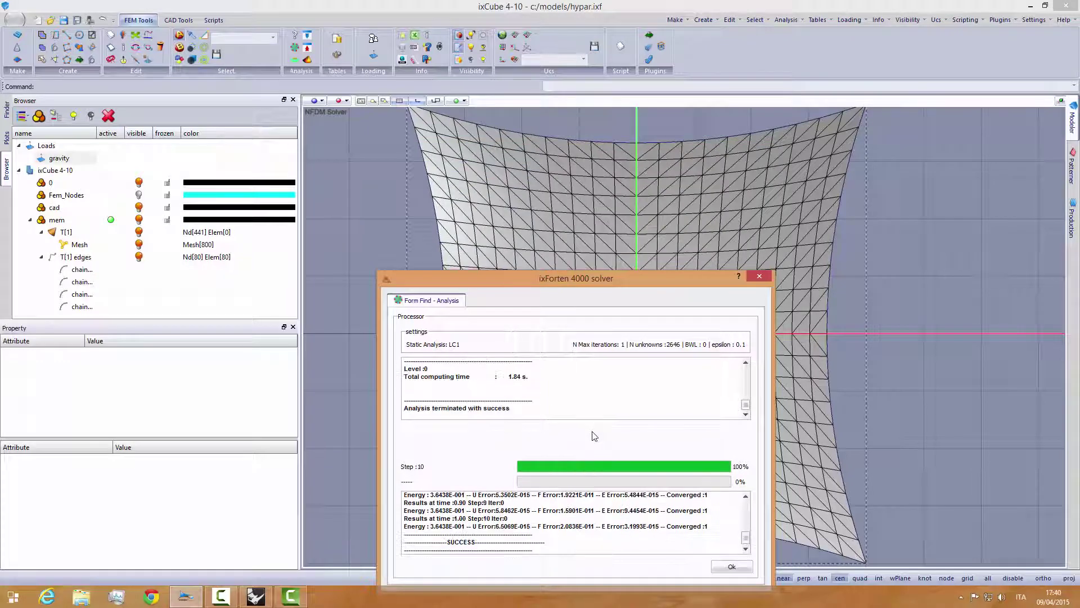
click(725, 564)
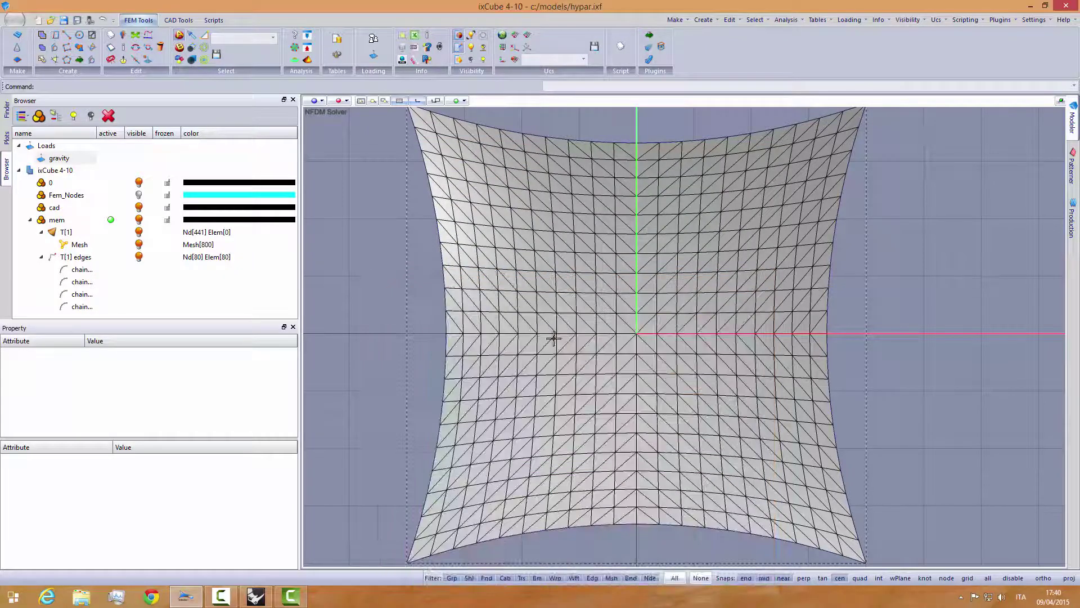
Plot axial force on the edge cables for result case NL:LC1.
click(6, 137)
drag(138, 325, 137, 377)
click(145, 192)
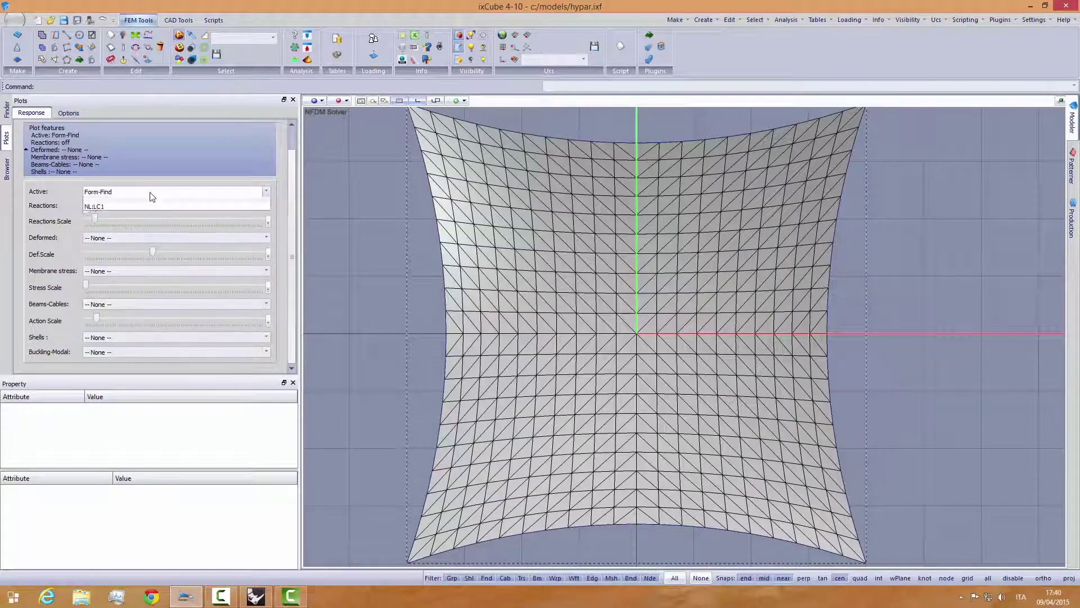
click(140, 213)
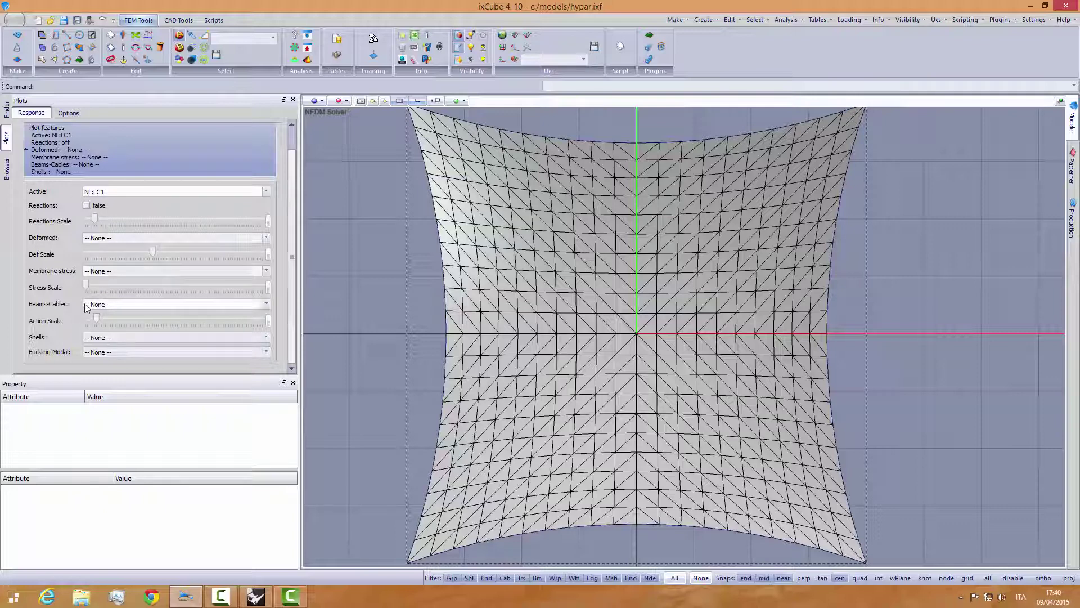
click(129, 304)
click(124, 319)
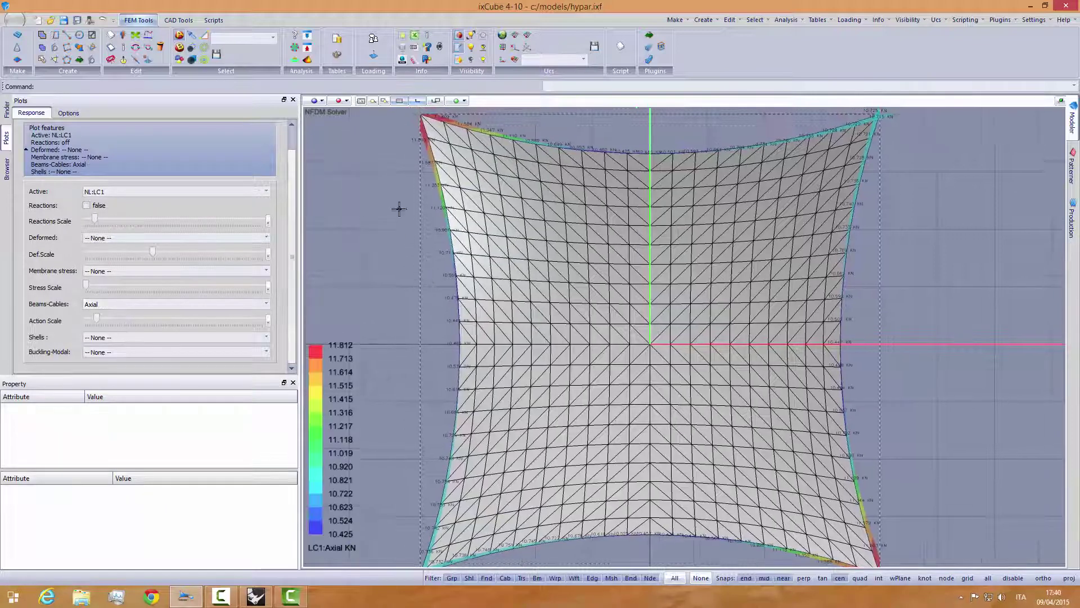
Switch to a perspective view and inspect the 10.425–11.812 KN cable axial forces.
click(317, 101)
click(336, 201)
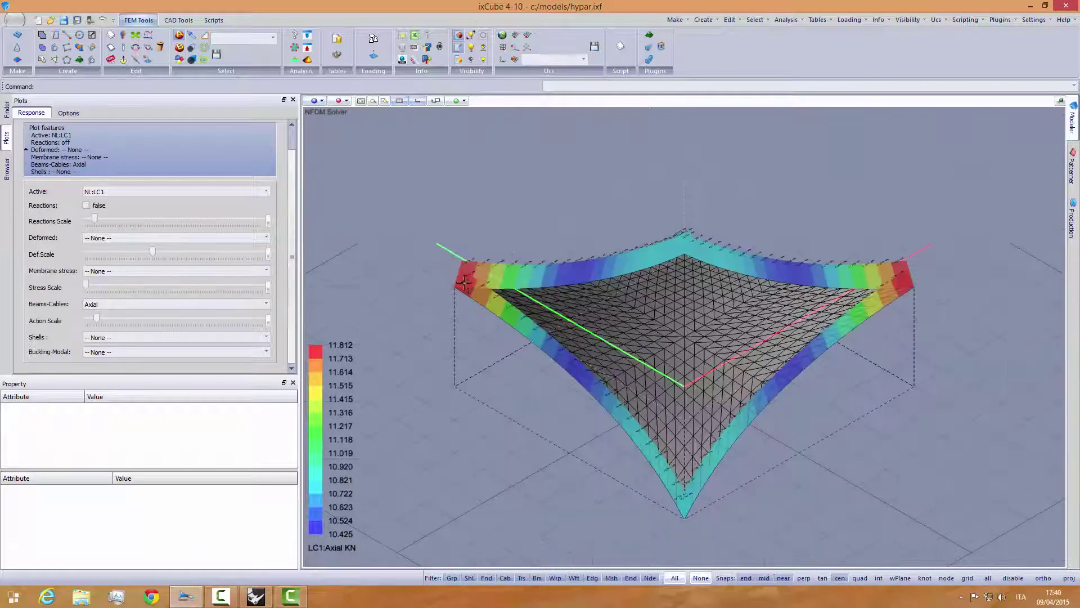
middle_drag(535, 361, 538, 319)
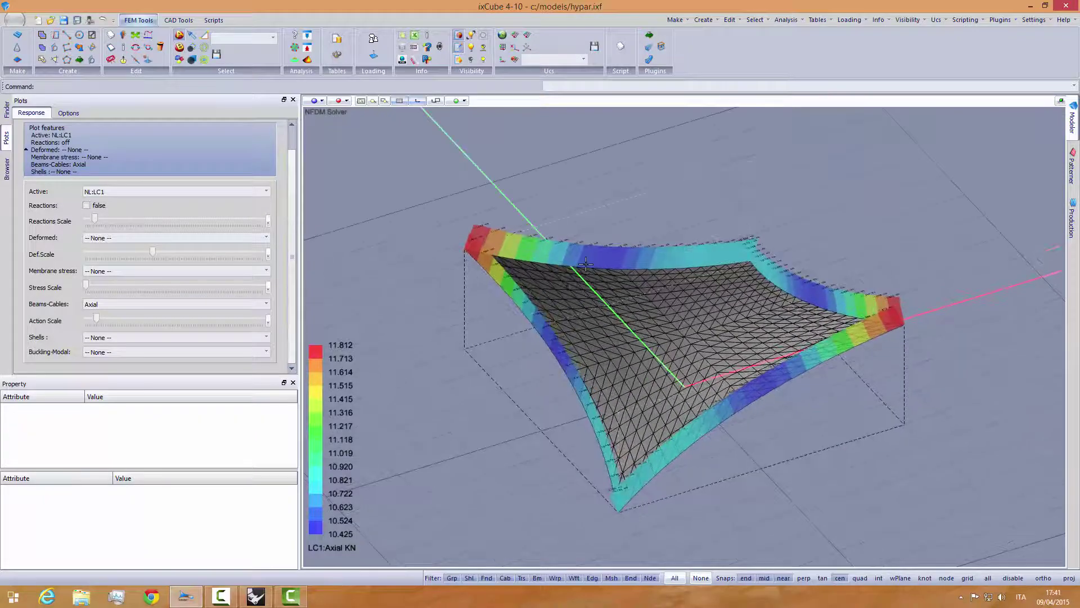
scroll(585, 263, up, 3)
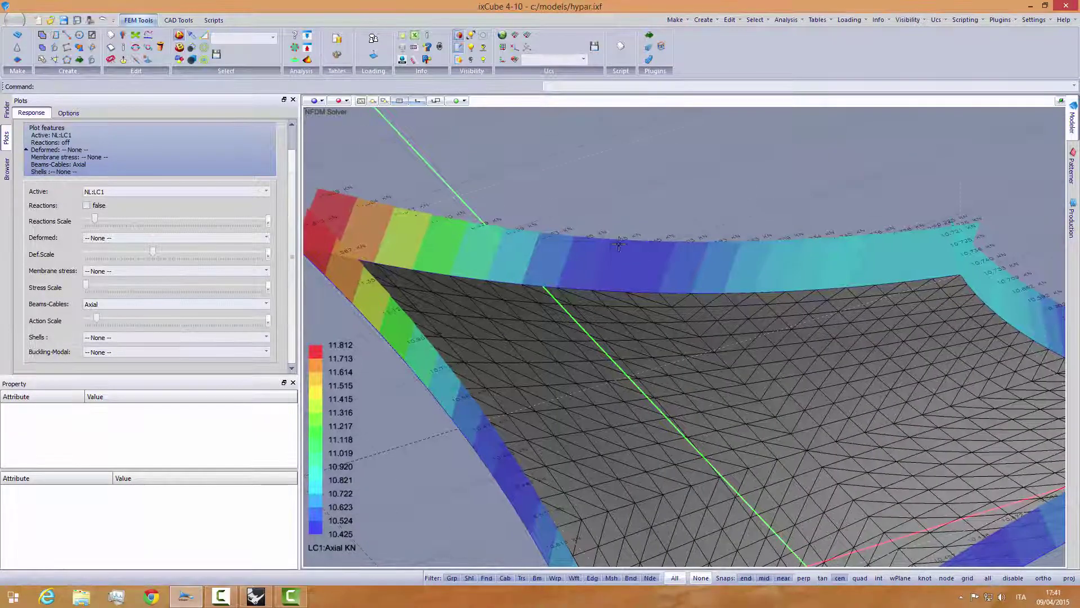
scroll(362, 208, up, 3)
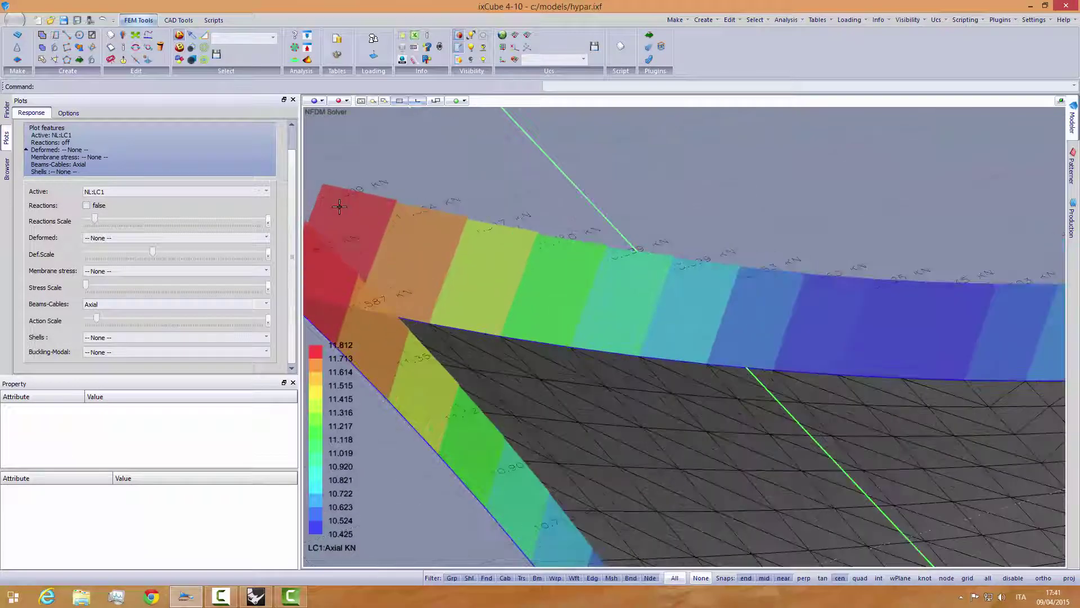
scroll(329, 204, up, 1)
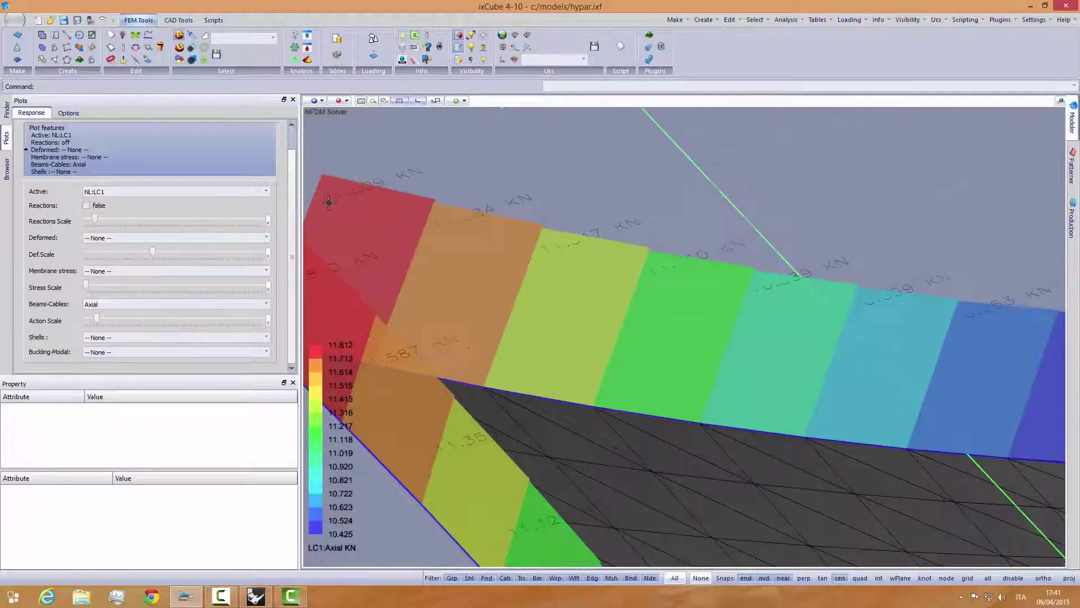
scroll(355, 200, down, 4)
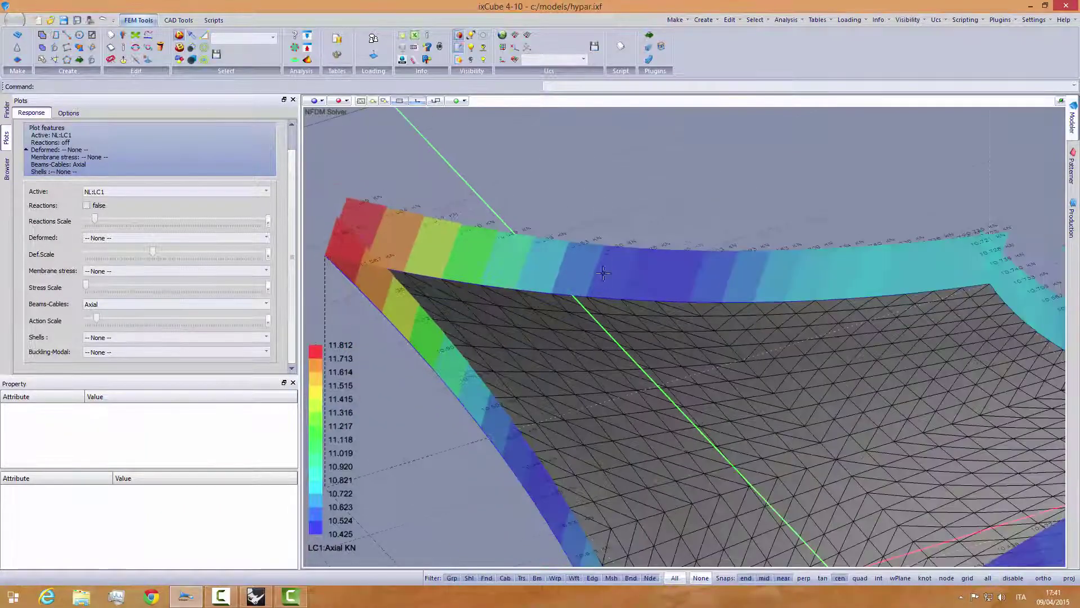
scroll(691, 262, up, 3)
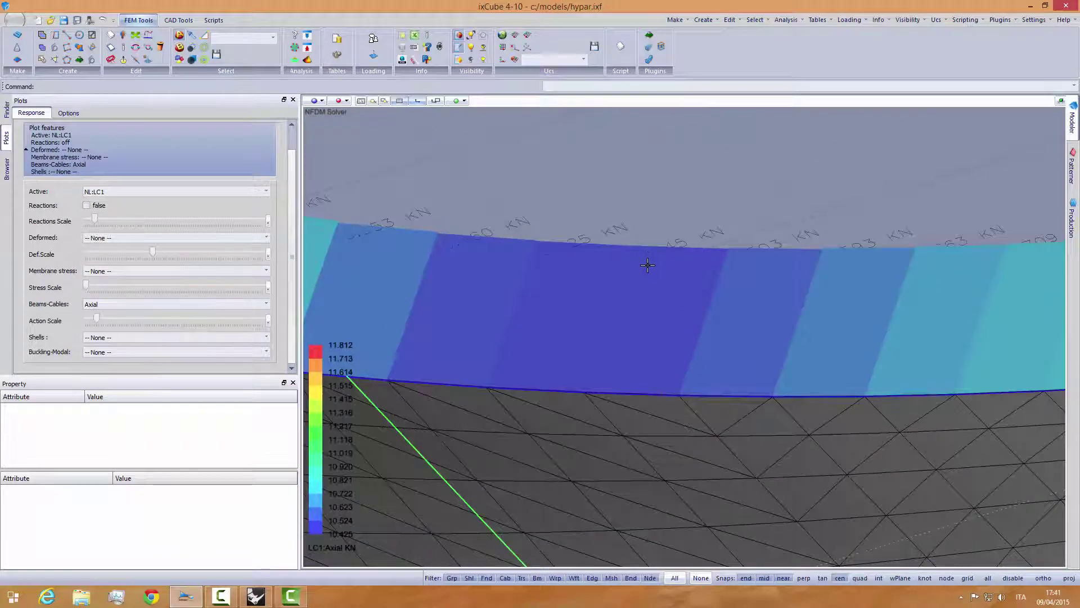
scroll(644, 265, up, 2)
scroll(625, 260, down, 4)
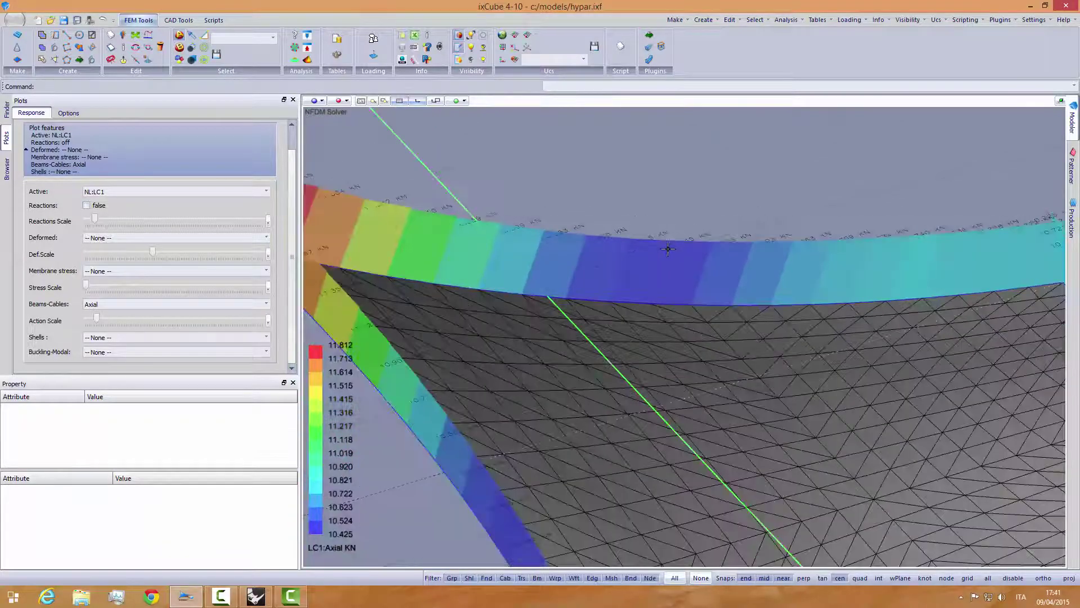
scroll(622, 262, down, 3)
mouse_move(609, 323)
middle_down()
mouse_move(606, 315)
mouse_move(600, 331)
middle_up()
scroll(600, 330, down, 3)
scroll(634, 343, up, 3)
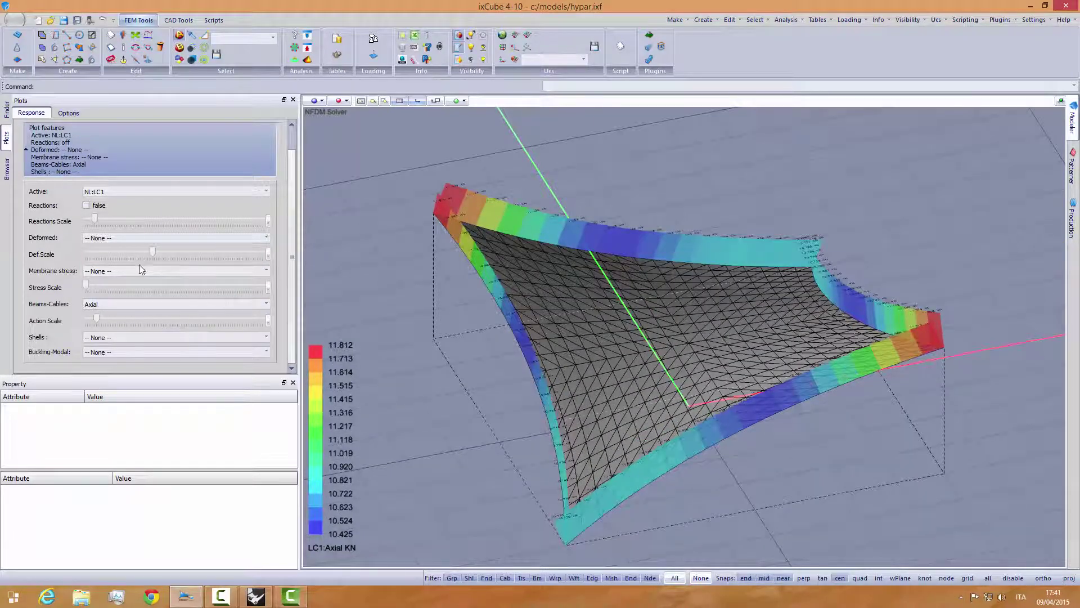
Show the deformed shape shaded by LC1 node displacement, up to 0.081 m, and orbit to inspect it.
click(121, 304)
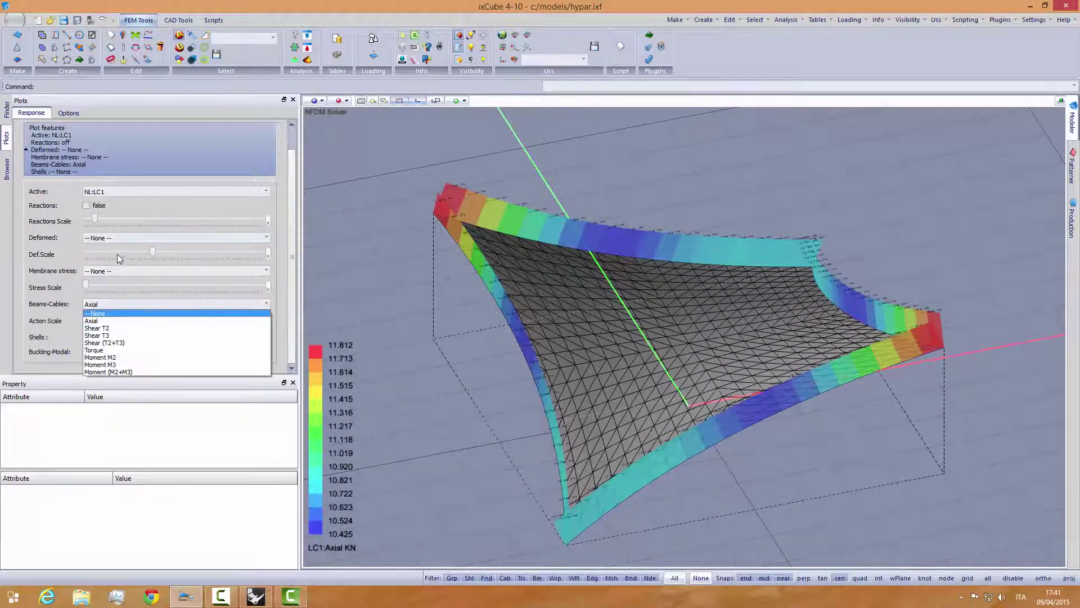
click(117, 237)
click(117, 238)
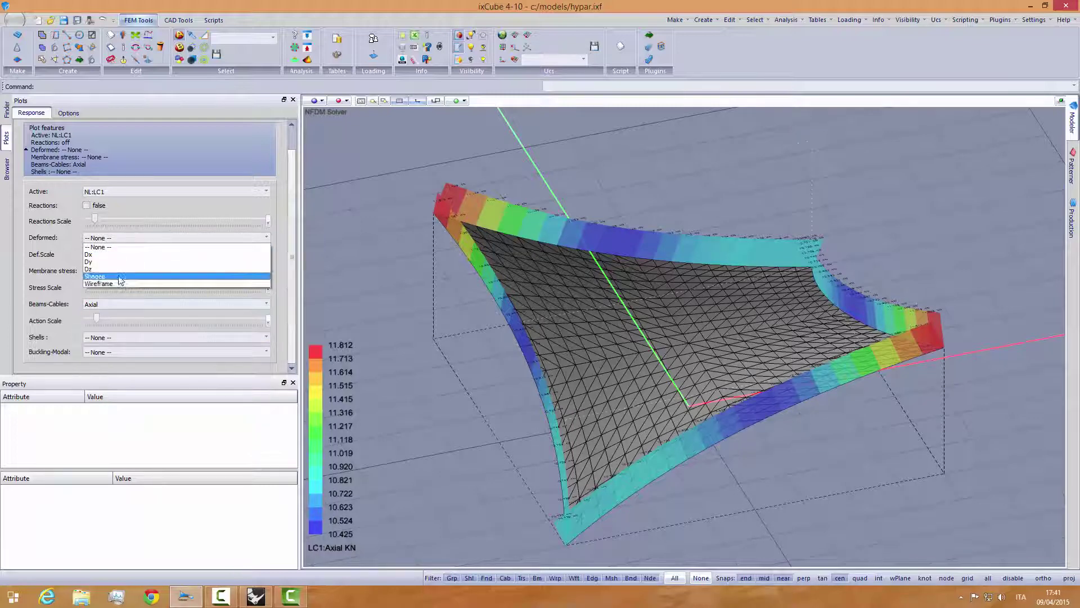
click(120, 278)
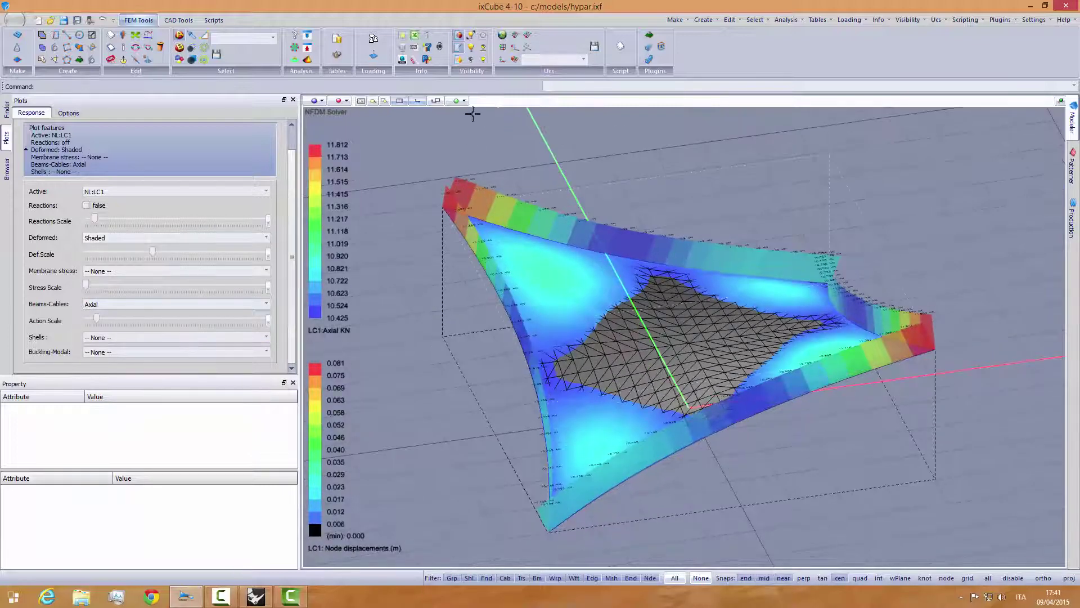
mouse_move(622, 302)
middle_down()
mouse_move(631, 377)
mouse_move(610, 381)
middle_up()
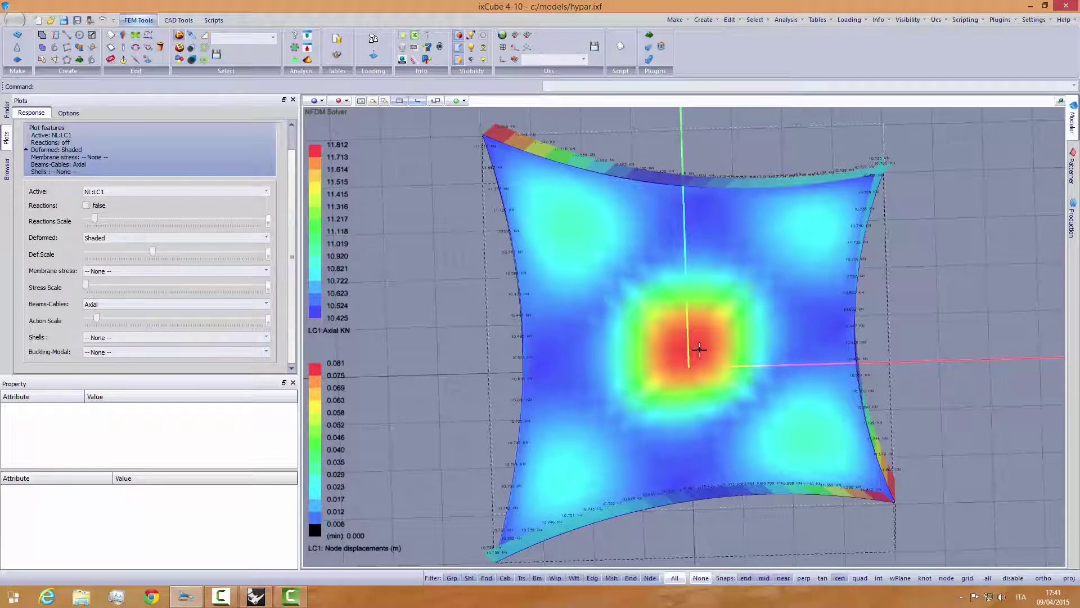
middle_drag(678, 349, 644, 381)
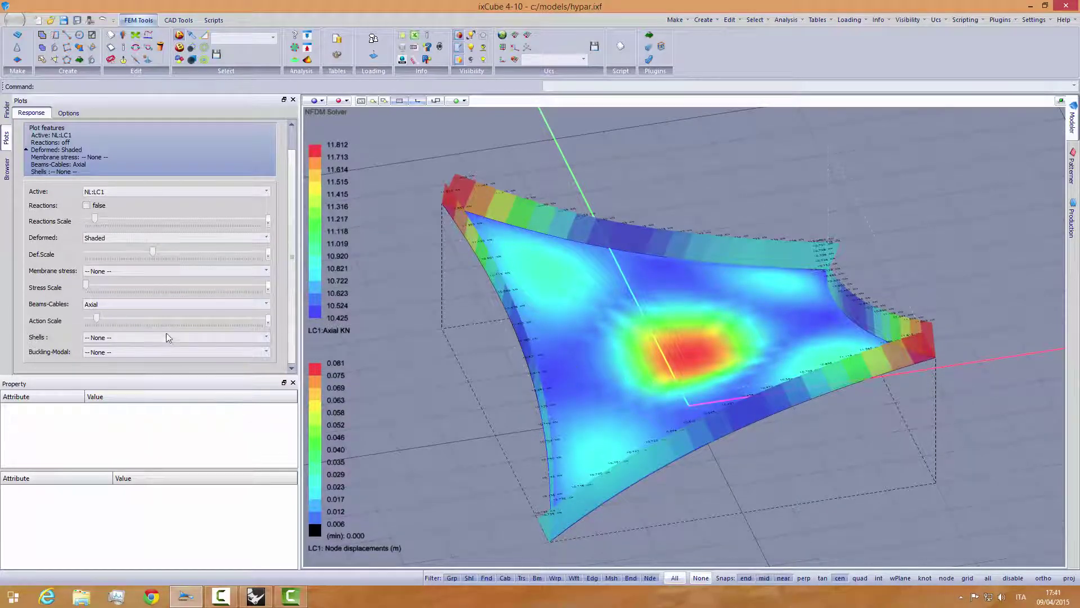
Set the Beams-Cables plot and Active result case to None, then show the Browser model tree.
click(124, 303)
click(121, 312)
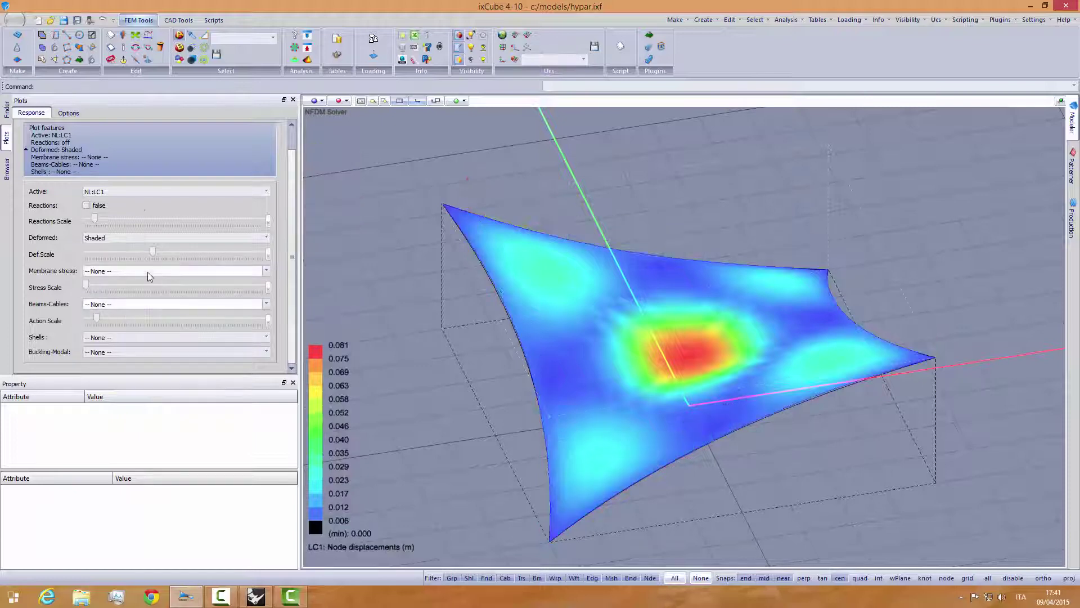
click(133, 191)
click(126, 199)
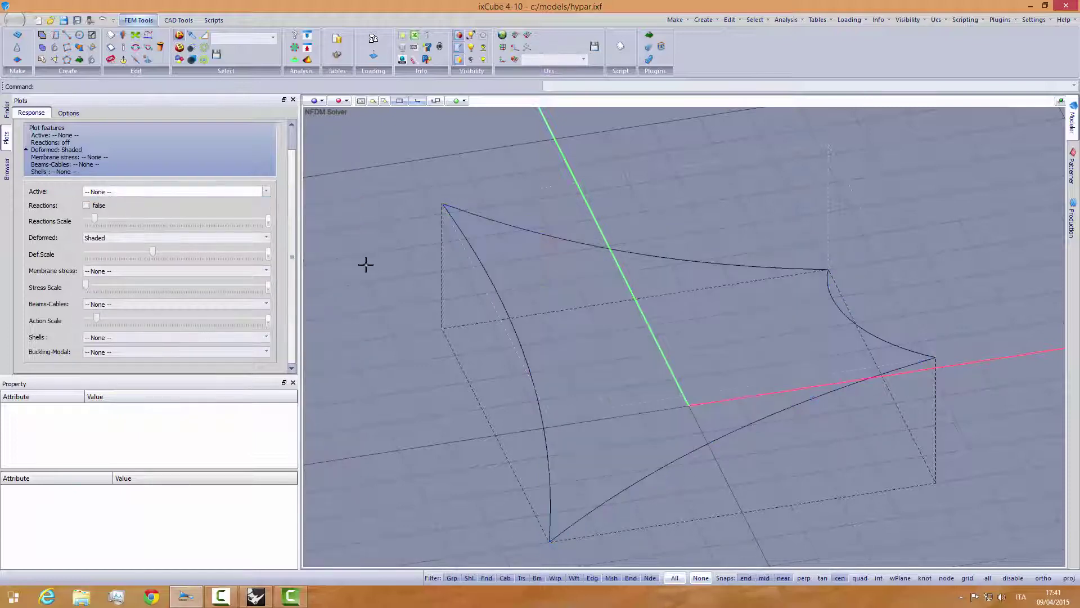
click(7, 172)
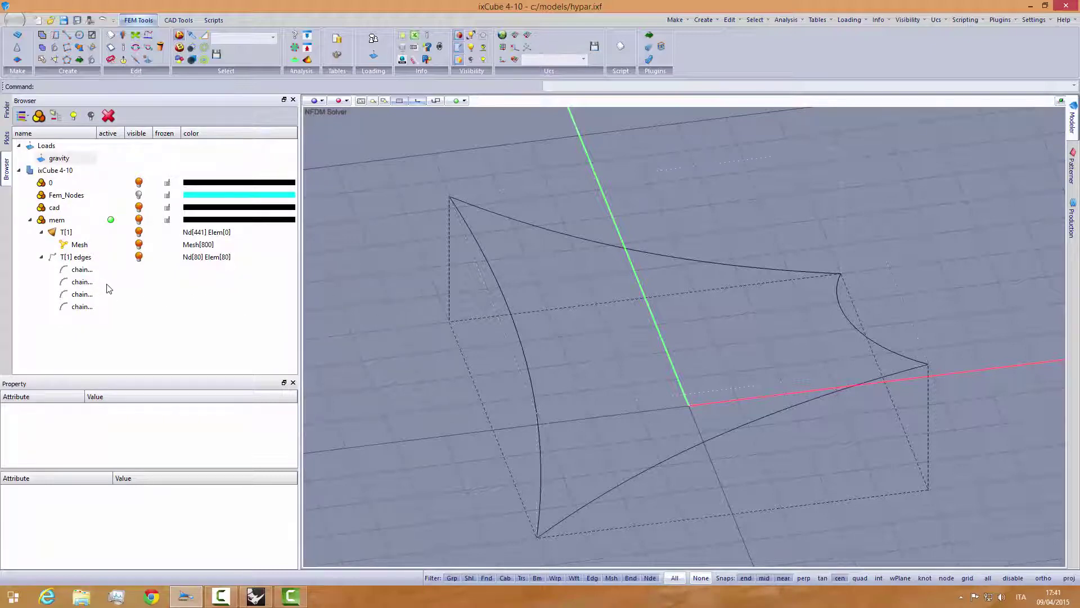
key(Left)
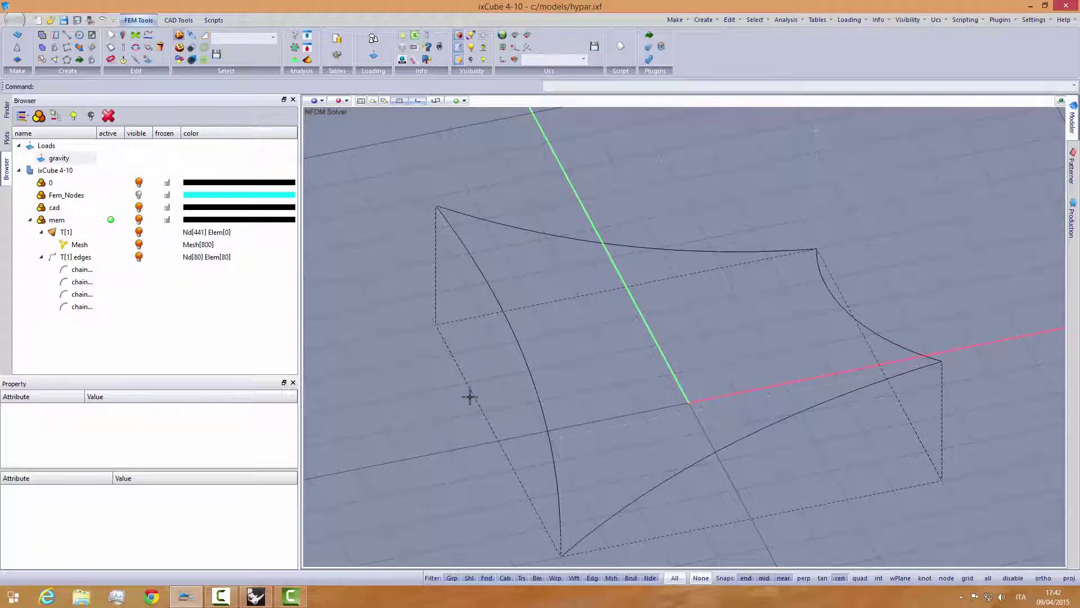
Set the first and second edge chains under T[1] edges as slip cables.
right_click(77, 271)
mouse_move(113, 274)
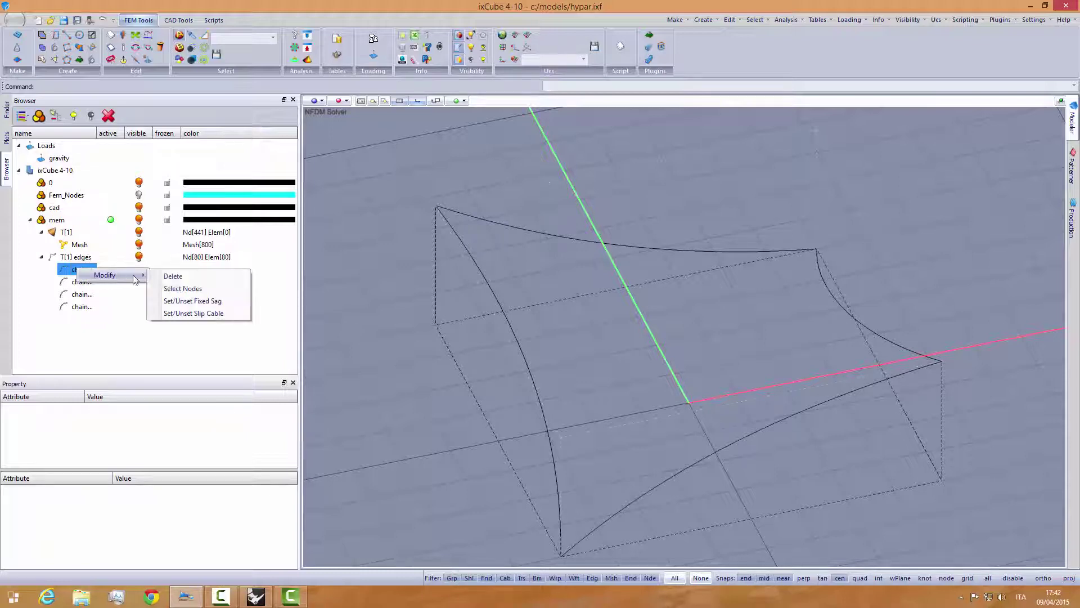
click(200, 313)
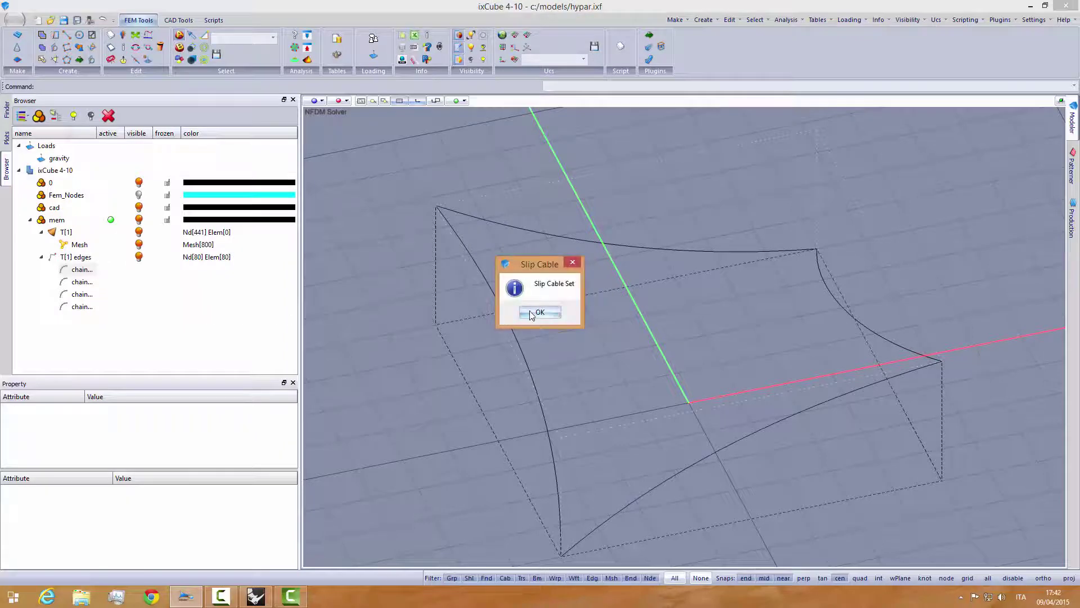
key(Return)
click(80, 281)
right_click(83, 283)
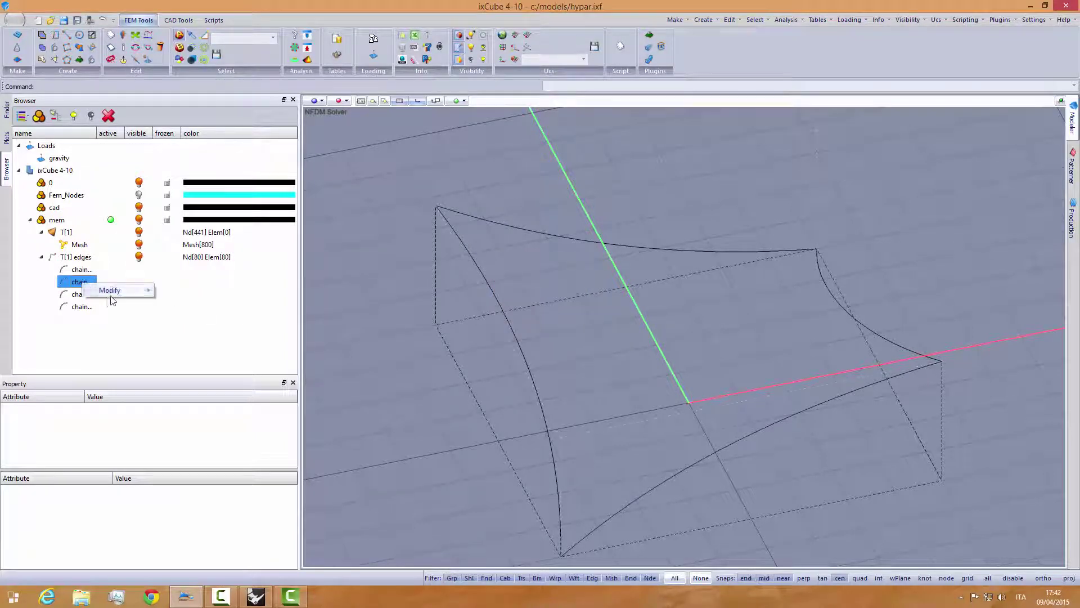
mouse_move(130, 291)
click(198, 329)
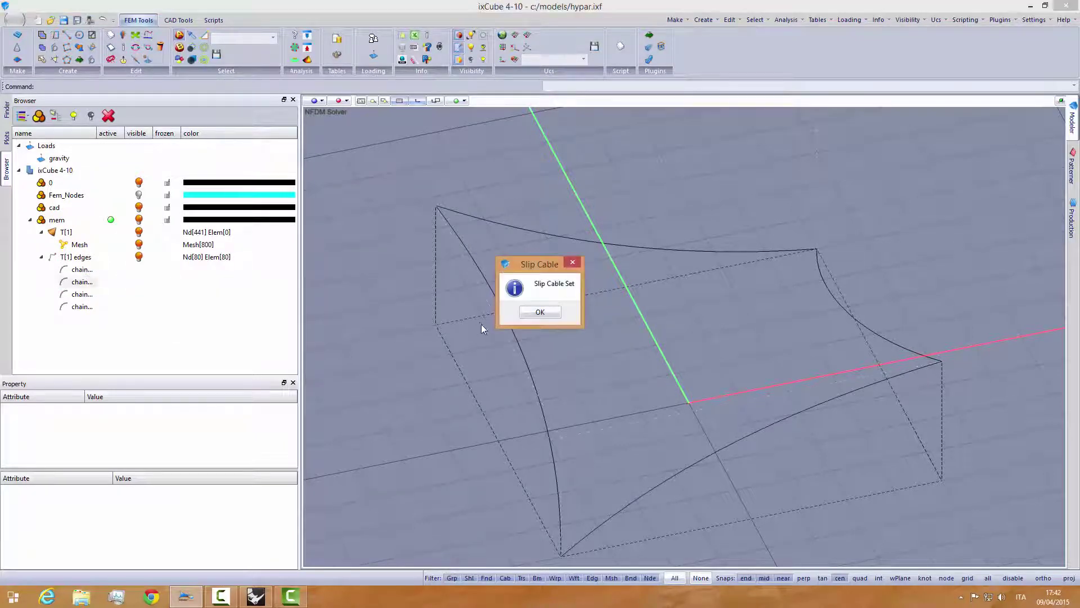
click(546, 313)
Set the third and fourth edge chains as slip cables, acknowledging each confirmation.
click(82, 294)
right_click(83, 295)
mouse_move(116, 301)
click(196, 339)
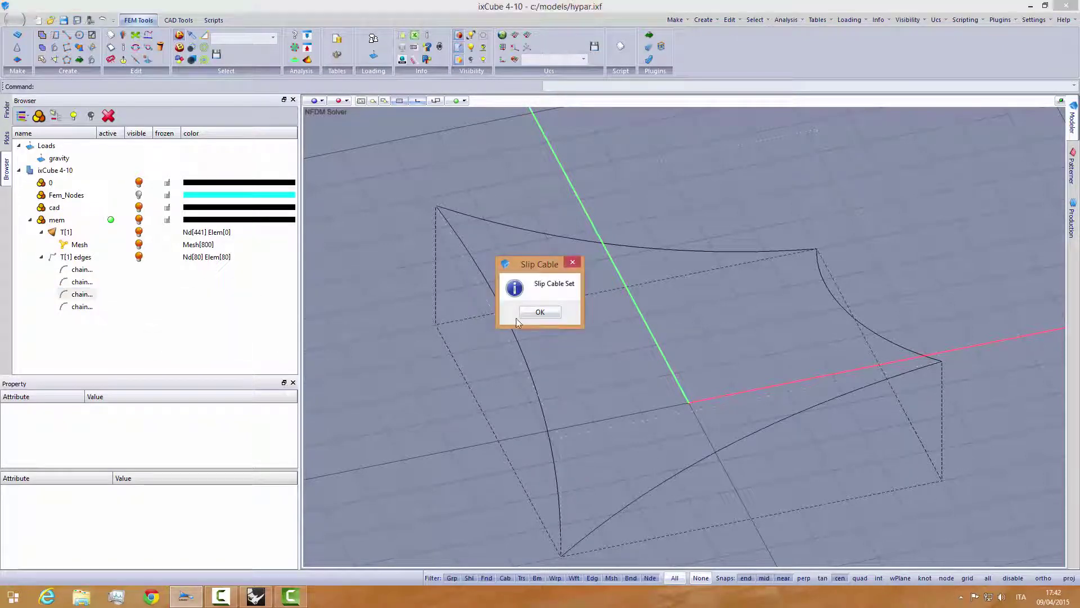
click(531, 312)
click(80, 306)
right_click(81, 308)
mouse_move(145, 314)
click(195, 351)
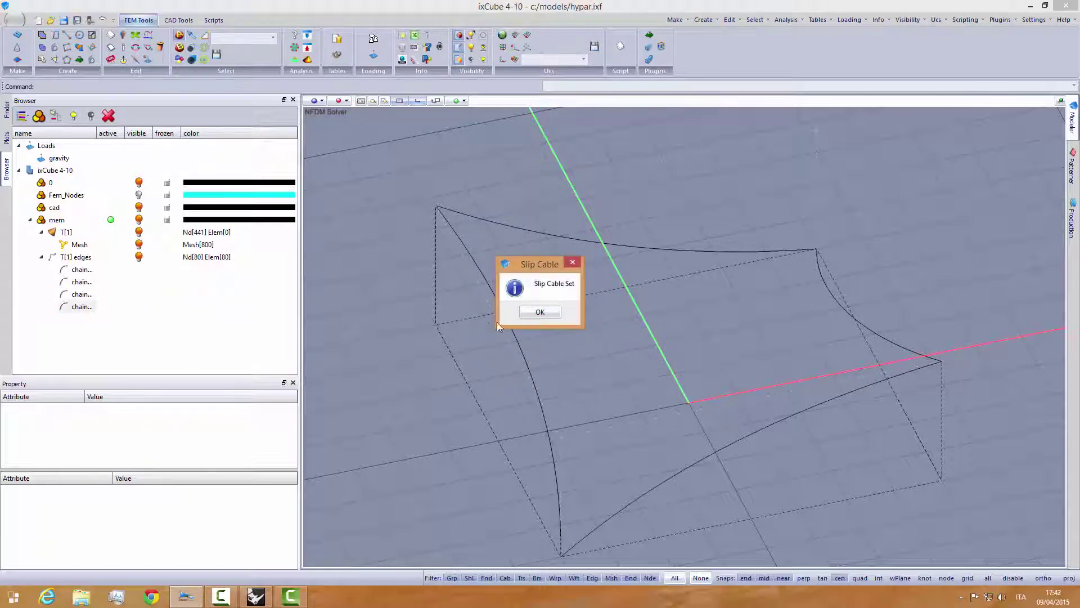
click(539, 313)
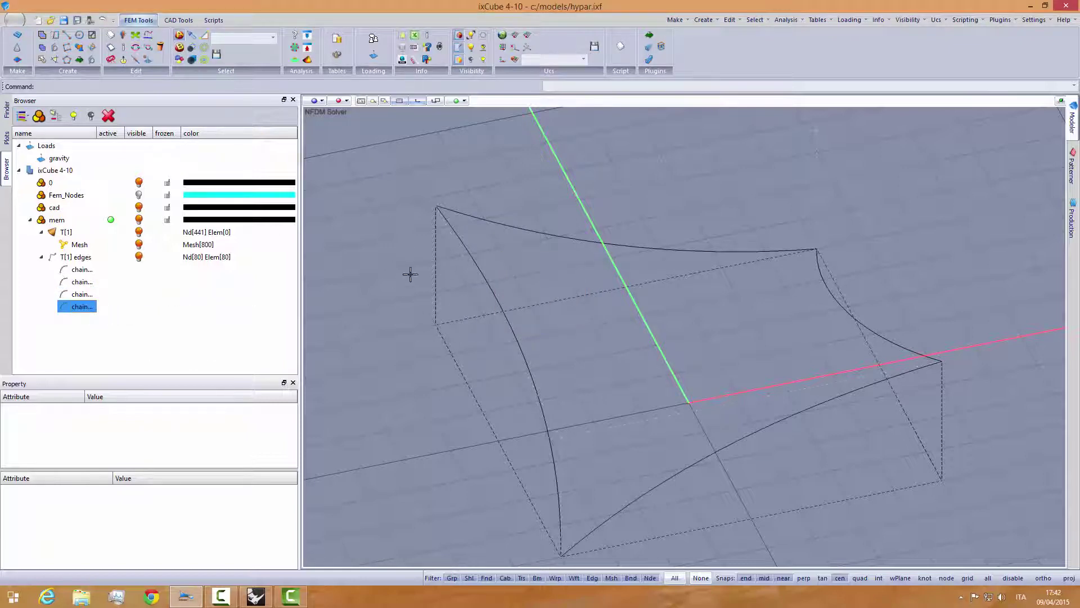
Save the model and run the LC1 analysis, which succeeds after 10 steps in 2.18 s.
click(15, 20)
click(36, 93)
click(295, 47)
drag(425, 160, 252, 117)
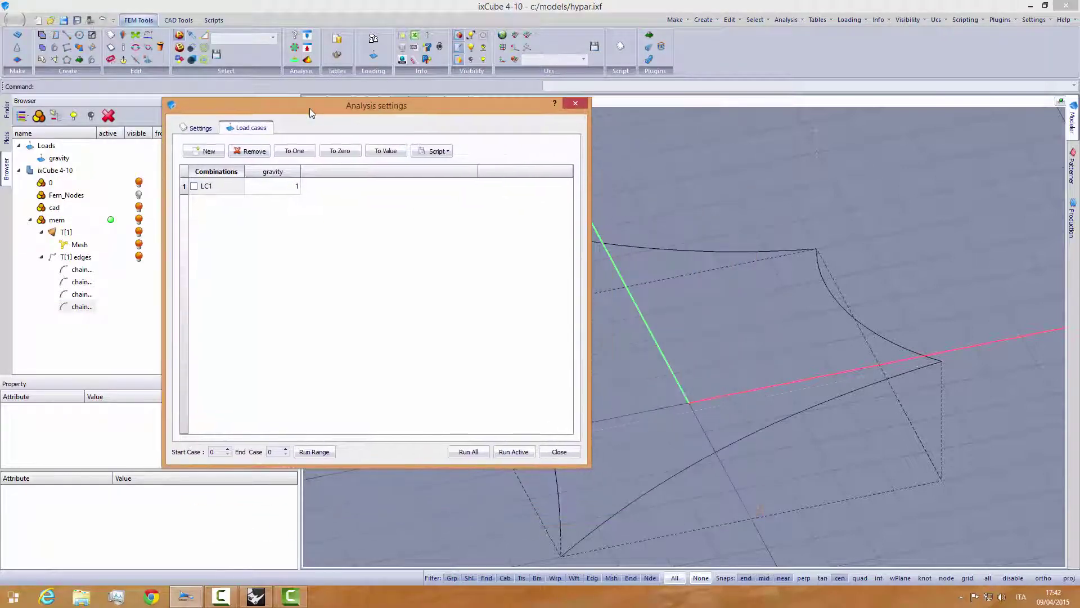
click(197, 188)
click(513, 451)
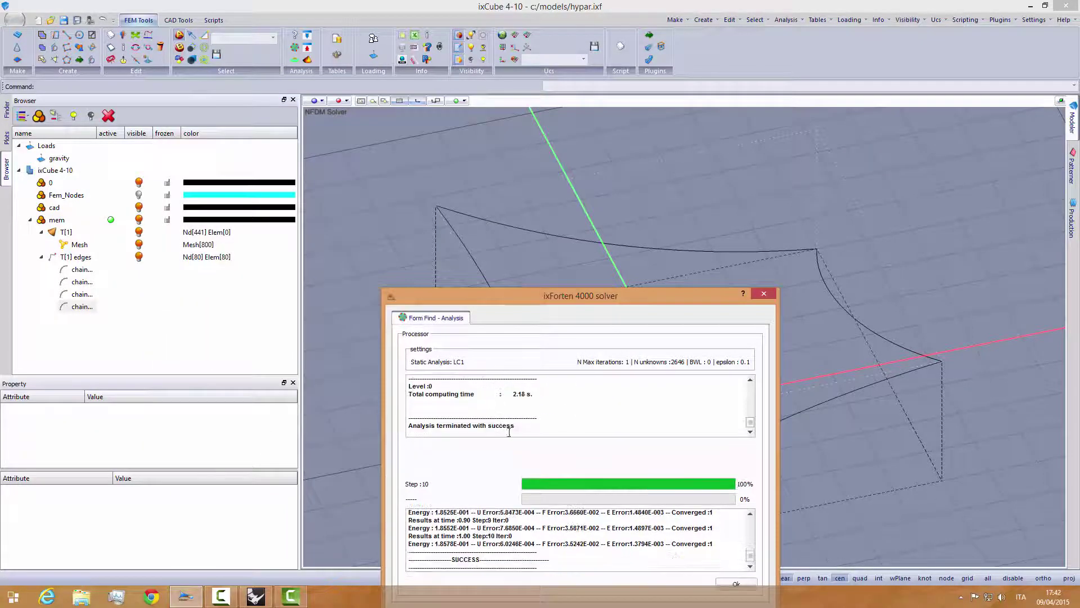
click(735, 583)
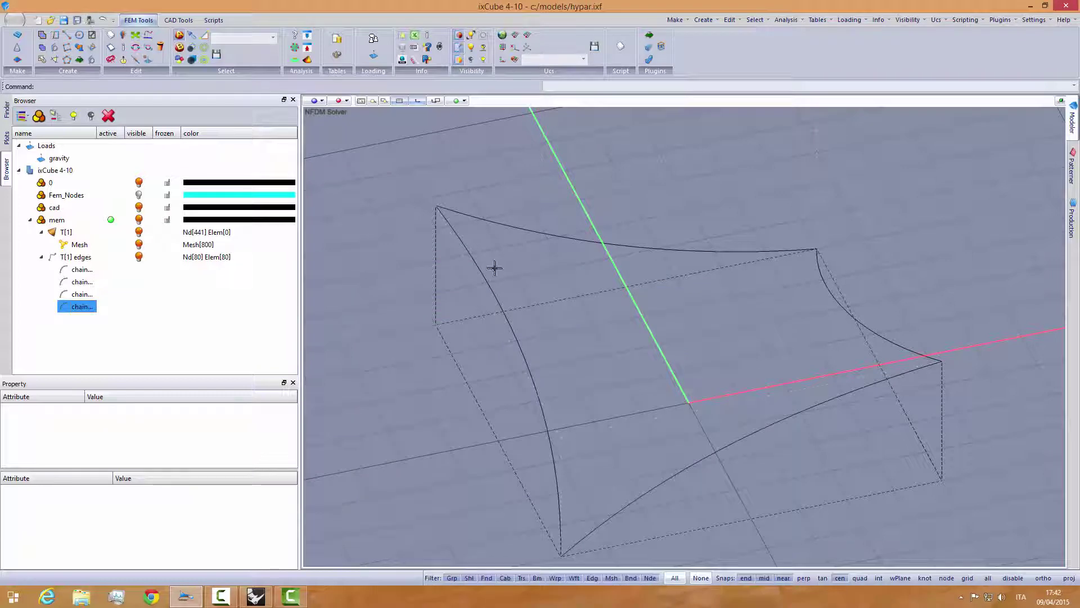
Shade the mesh and plot NL:LC1 axial forces on the cables, around 15.67–15.68 kN, with no deformed shape.
click(459, 59)
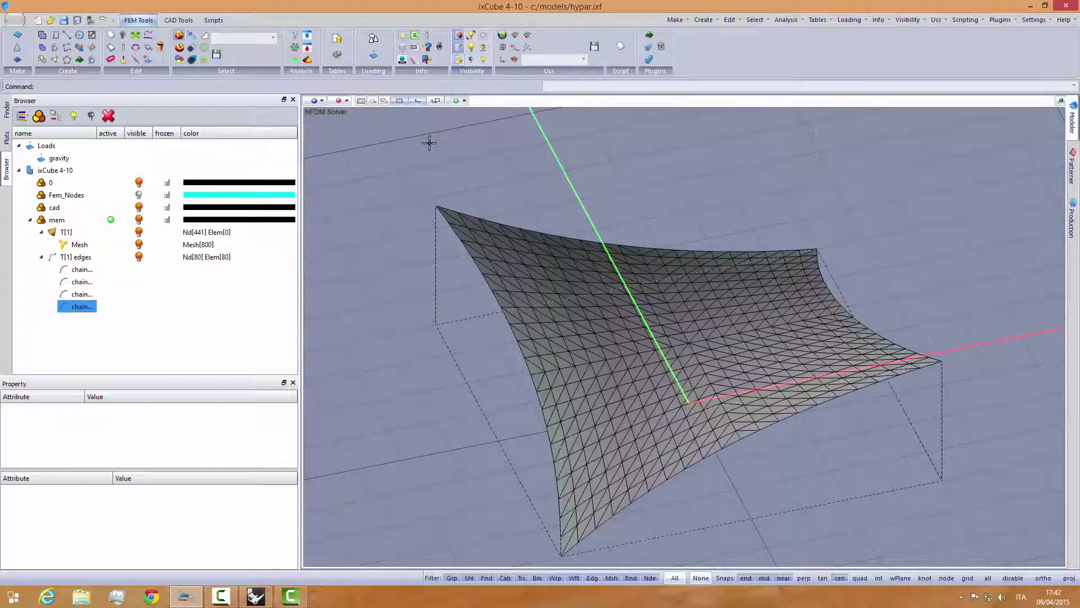
click(7, 138)
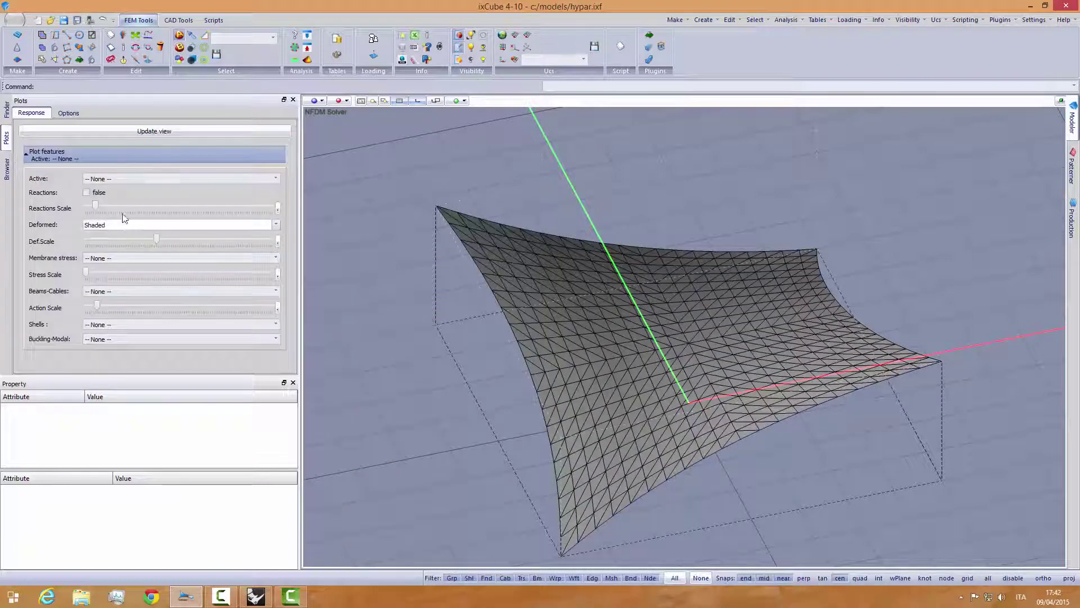
click(110, 177)
click(113, 194)
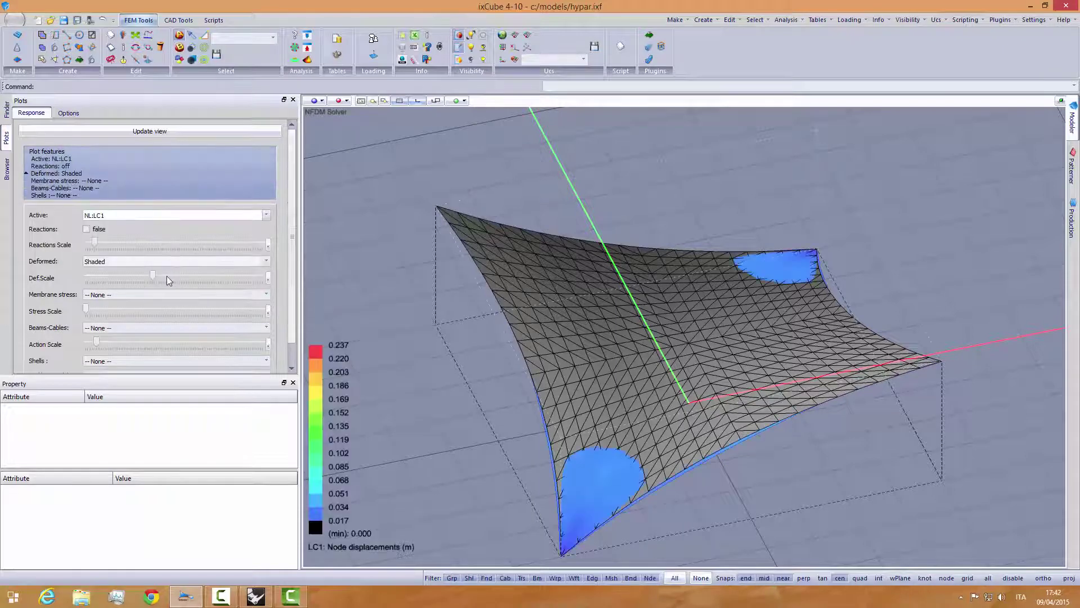
click(133, 262)
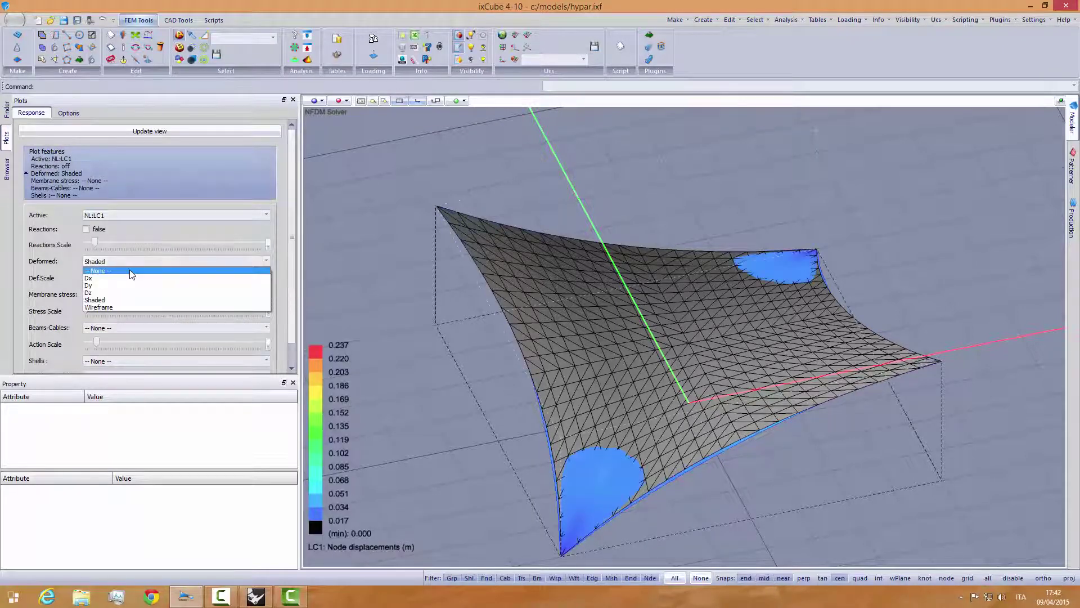
click(130, 270)
click(131, 328)
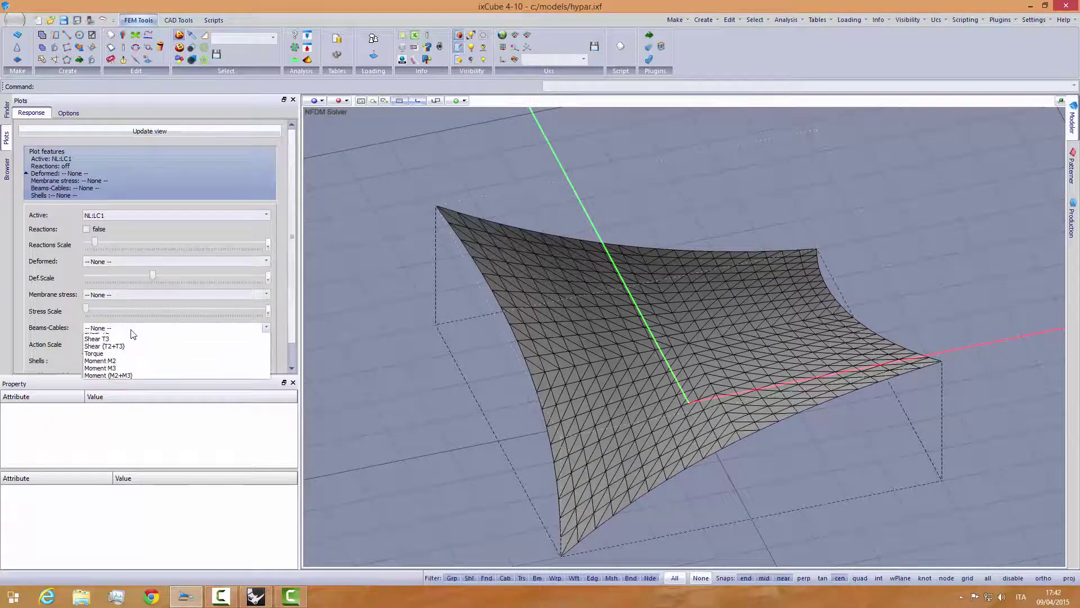
click(112, 345)
middle_drag(395, 342, 461, 323)
scroll(613, 225, up, 5)
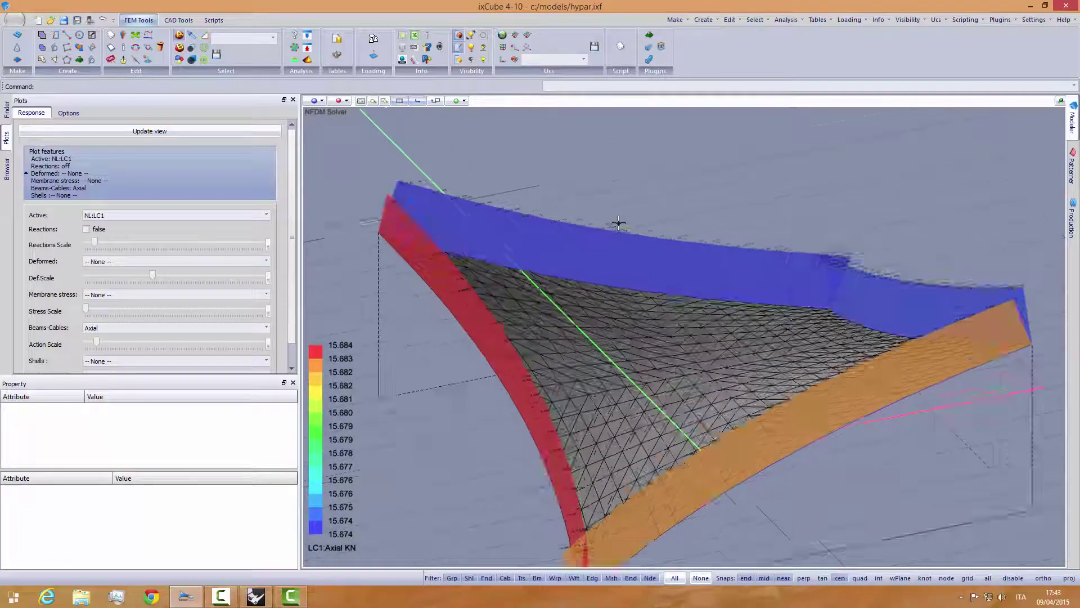
scroll(562, 240, down, 5)
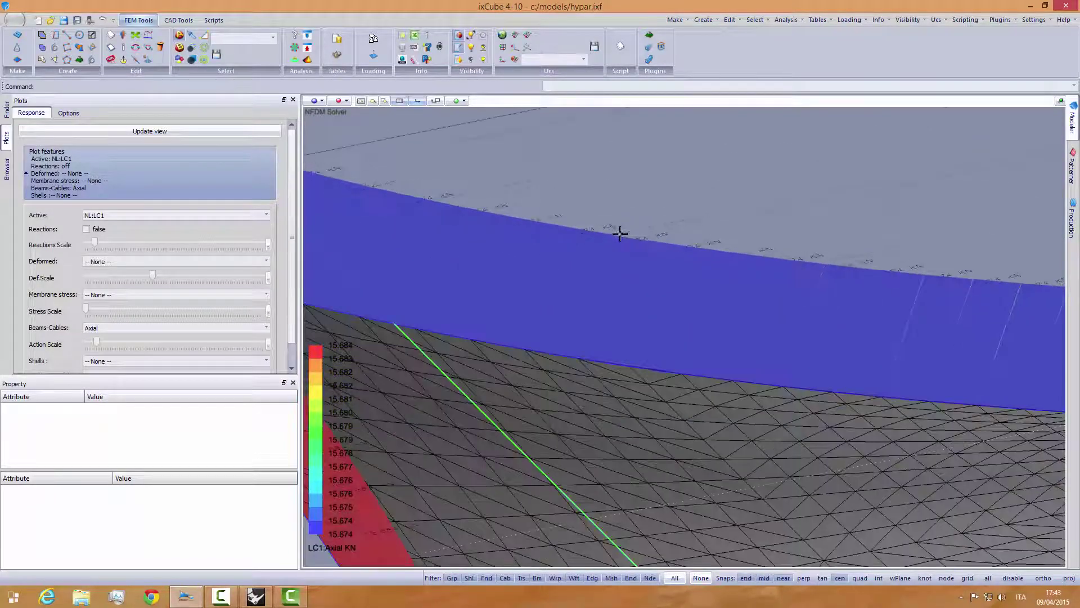
middle_drag(557, 248, 456, 320)
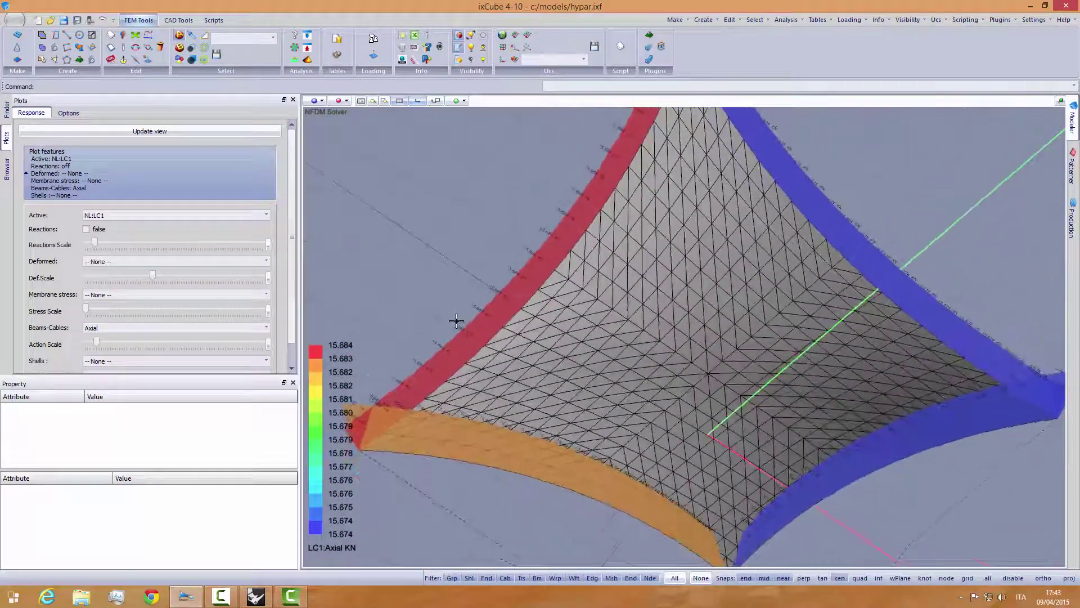
scroll(522, 276, up, 5)
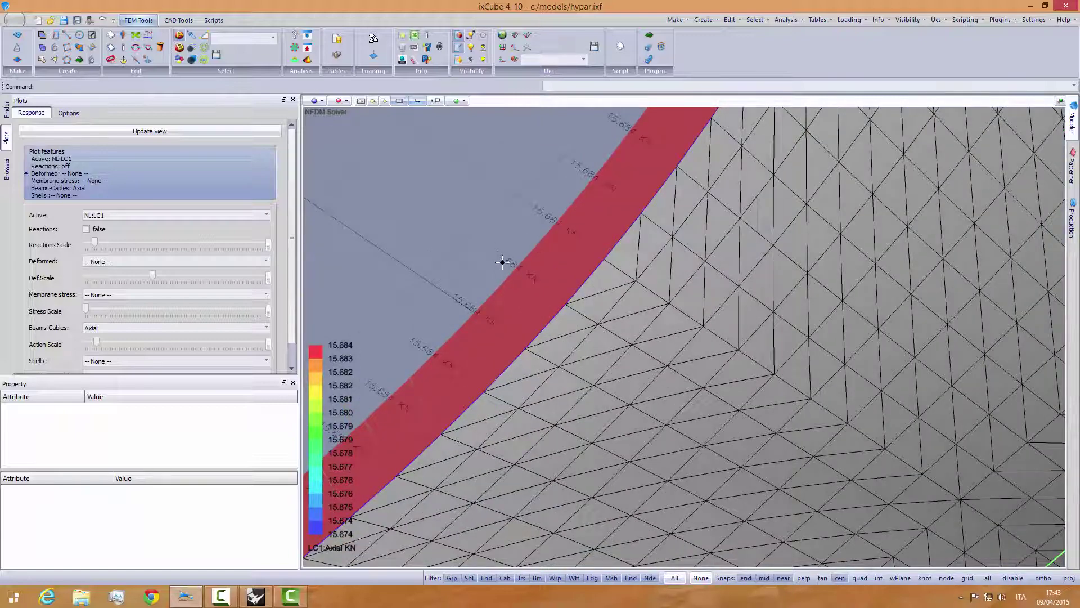
scroll(492, 256, down, 5)
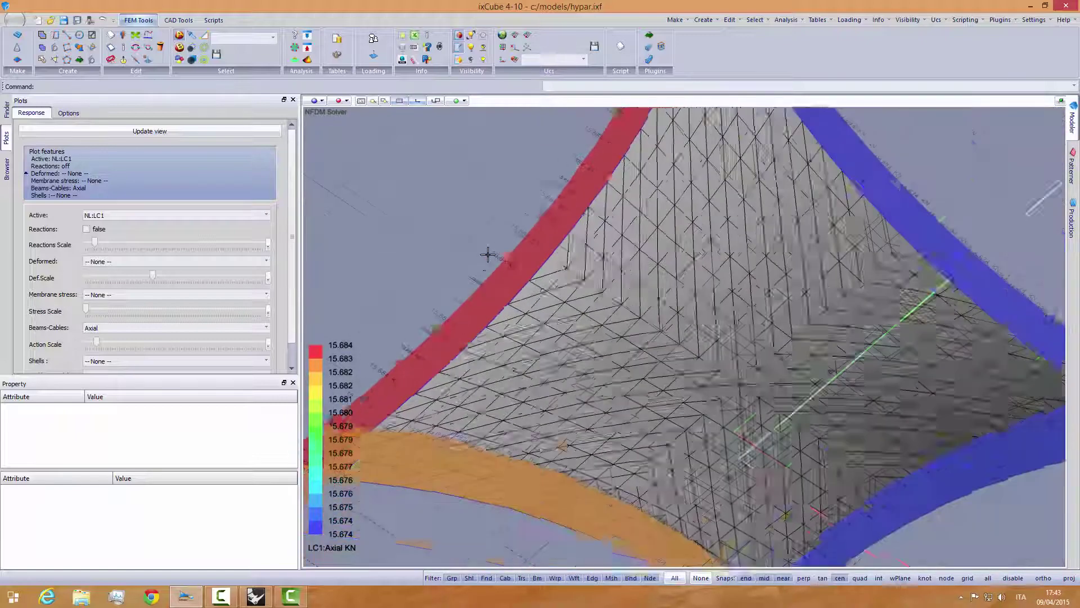
scroll(494, 281, up, 2)
scroll(492, 281, down, 1)
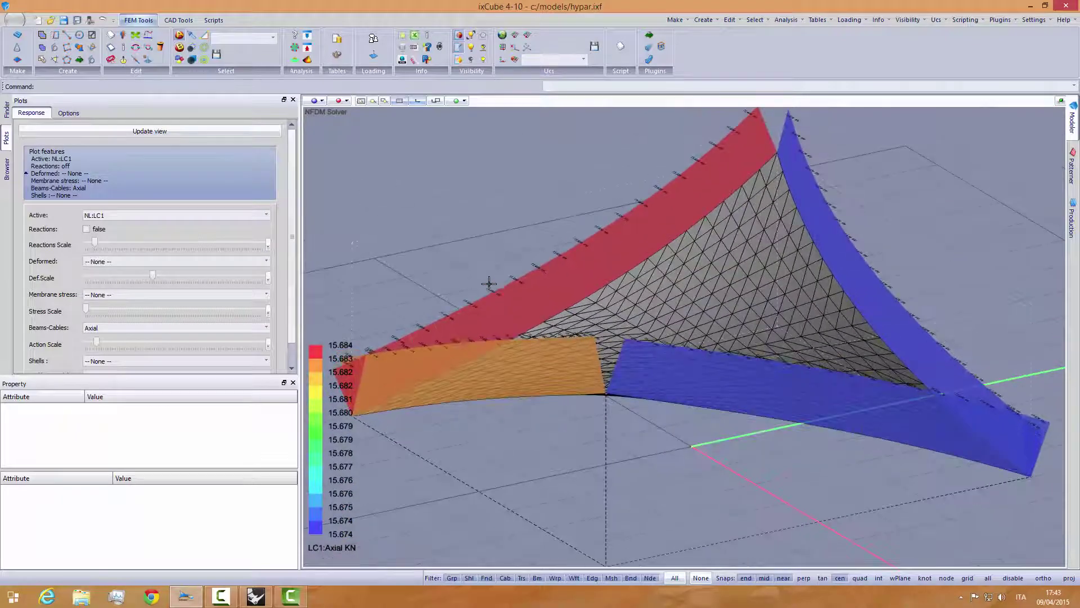
scroll(451, 332, up, 5)
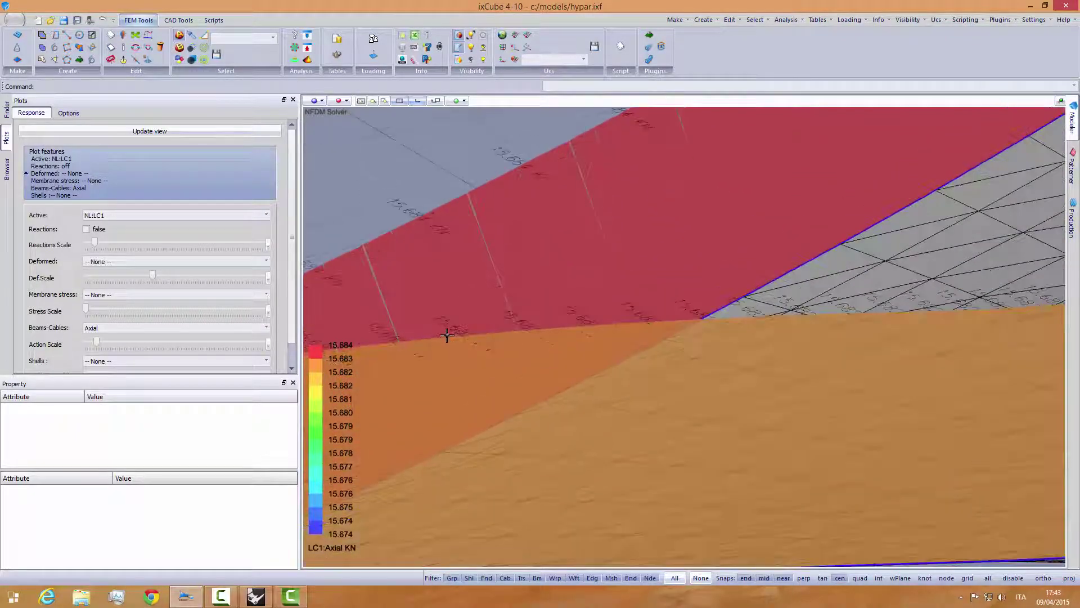
scroll(472, 345, down, 5)
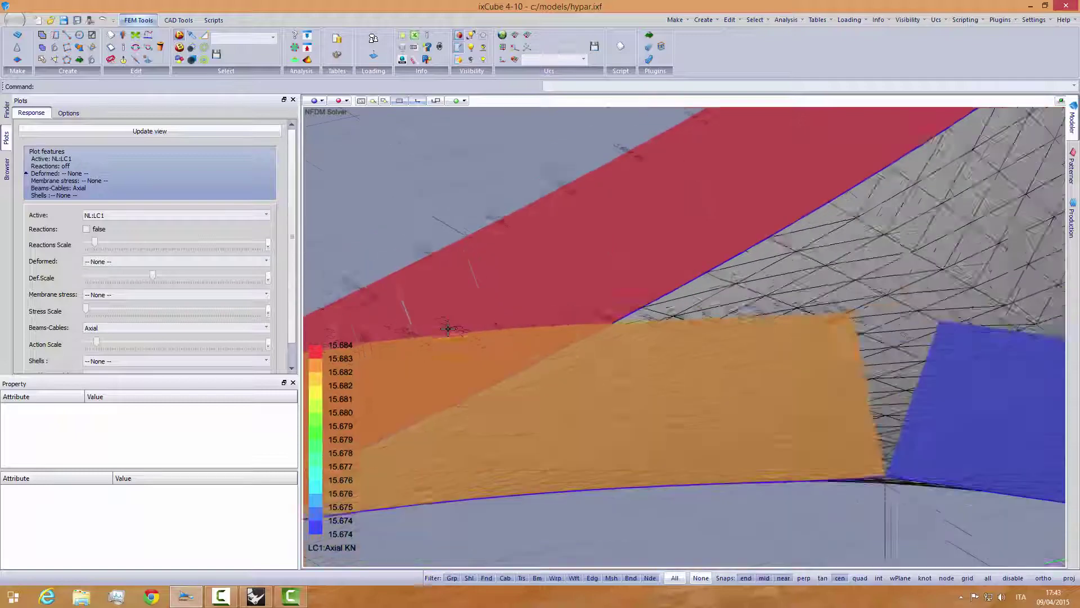
middle_drag(494, 357, 839, 247)
scroll(839, 248, up, 5)
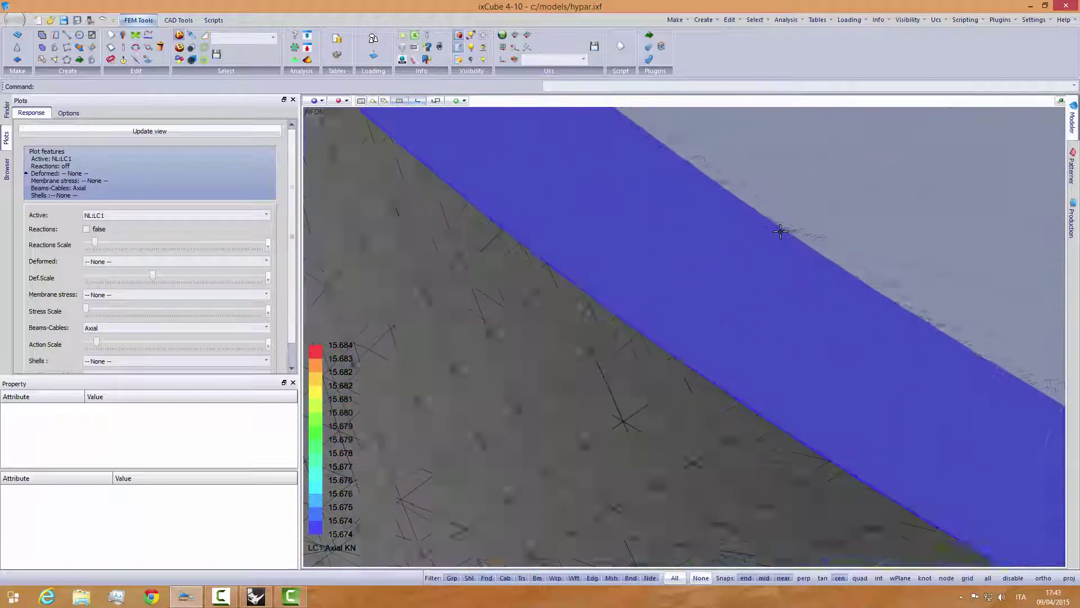
scroll(682, 180, up, 3)
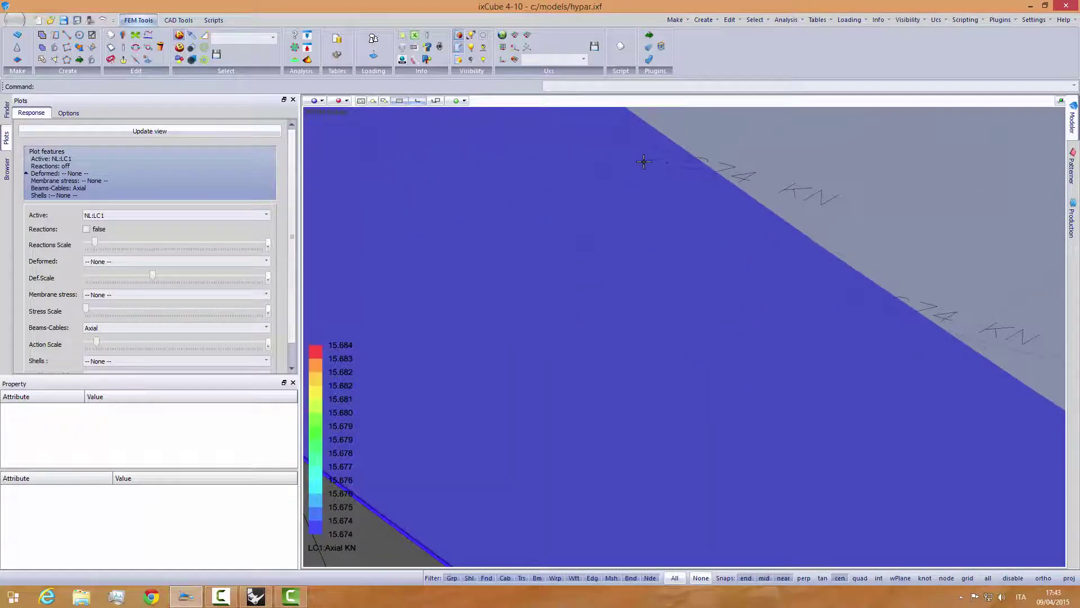
scroll(675, 169, down, 6)
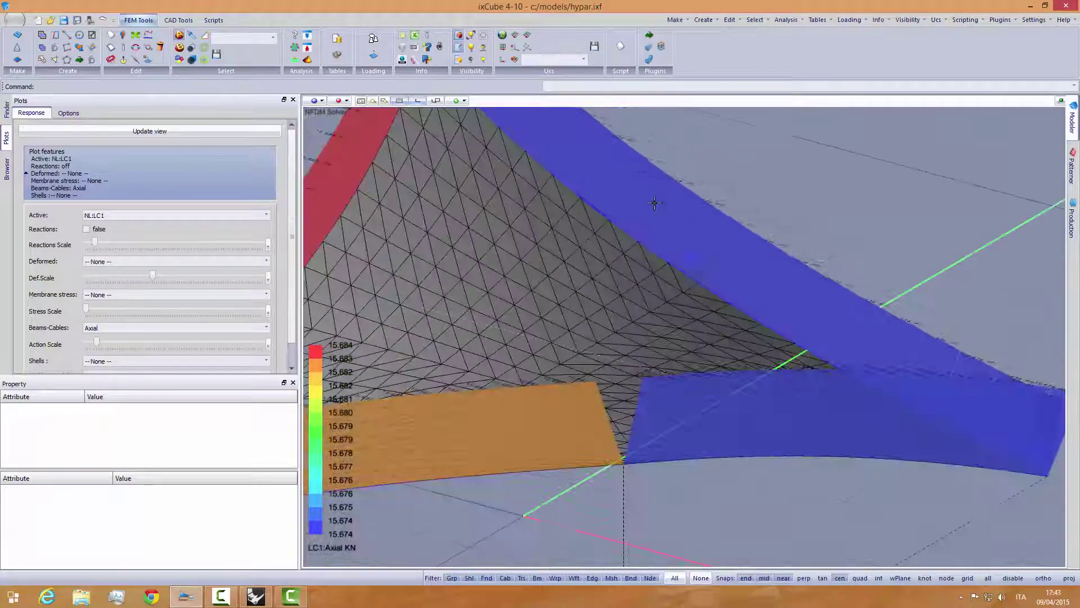
scroll(747, 286, up, 2)
scroll(729, 189, up, 5)
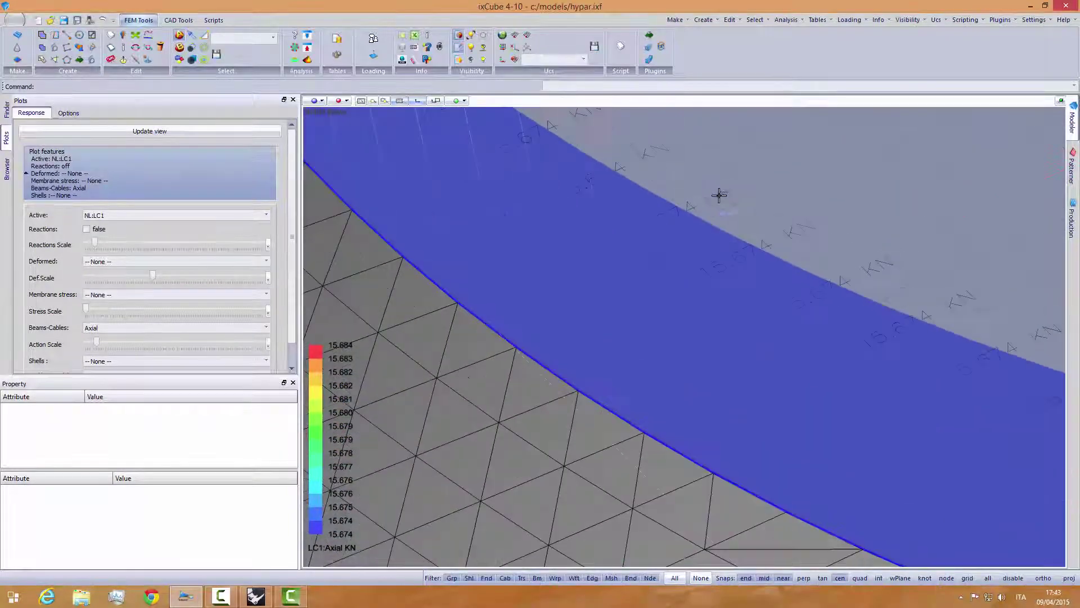
scroll(725, 211, down, 6)
middle_drag(725, 211, 564, 322)
scroll(609, 298, down, 4)
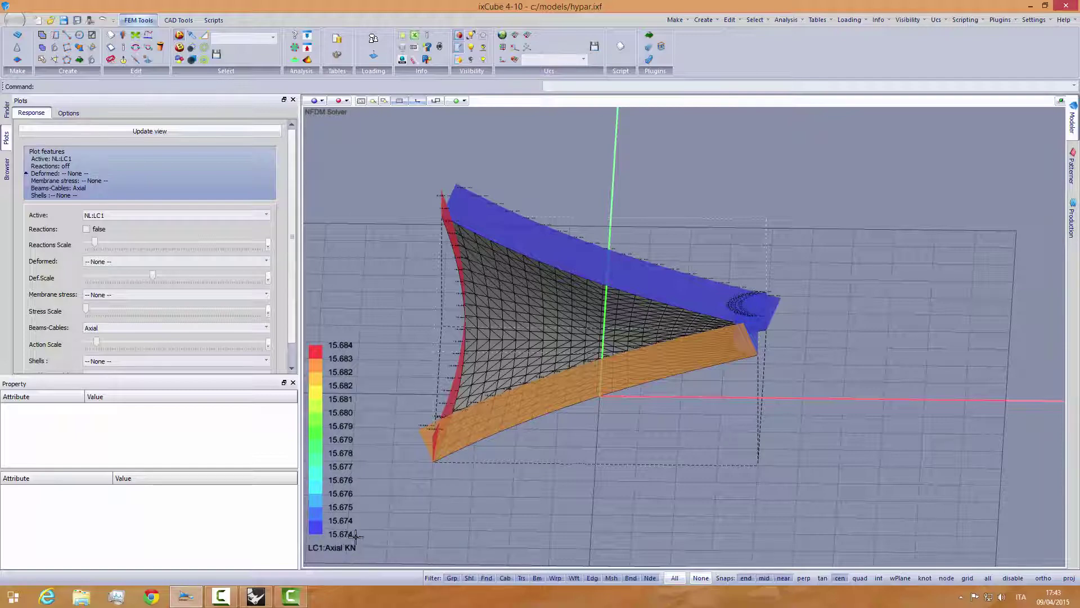
middle_drag(505, 429, 565, 423)
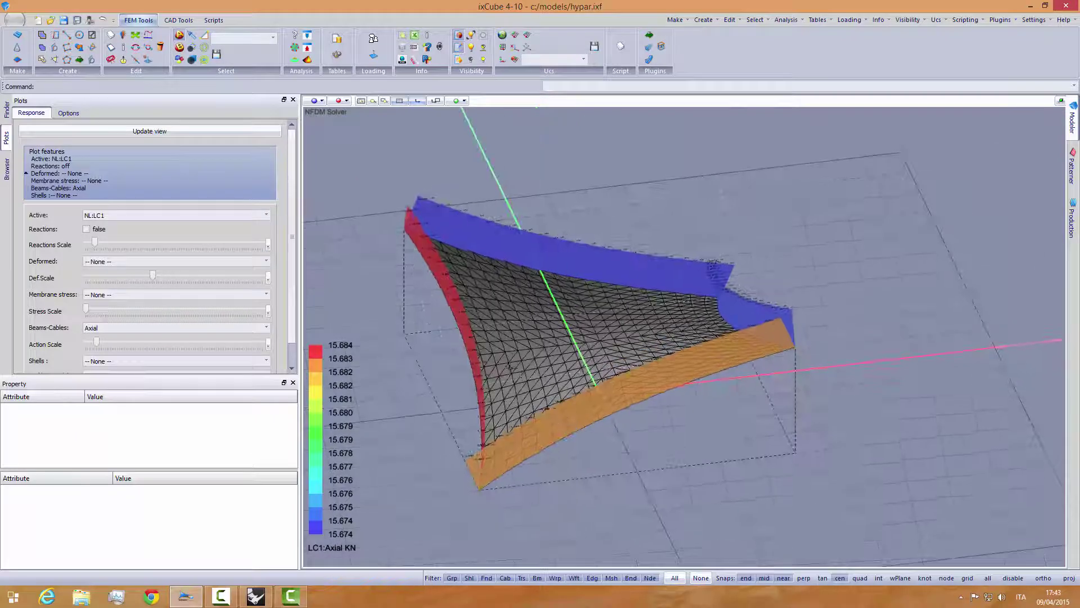
scroll(518, 382, up, 3)
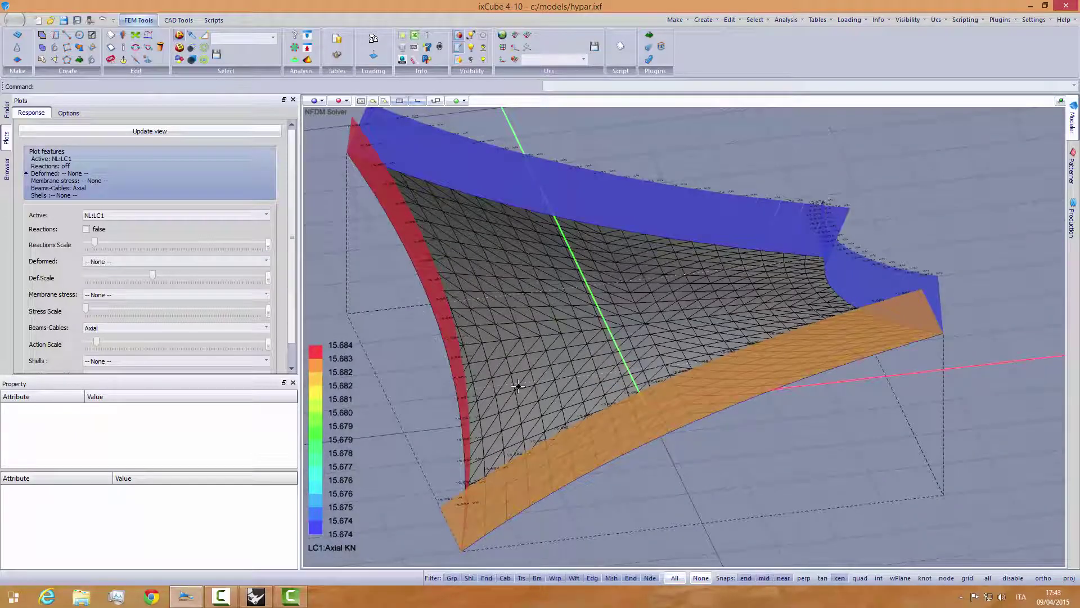